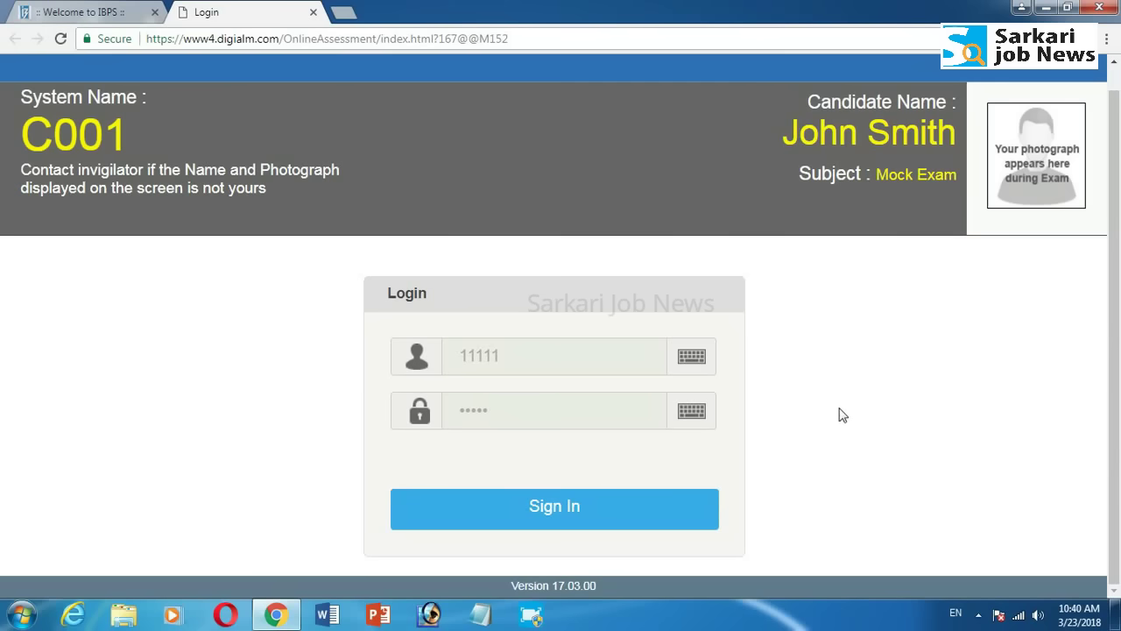
Step: Check the on-screen keyboards of the login ID and password fields, and sign in to the mock exam with the prefilled credentials
click(690, 357)
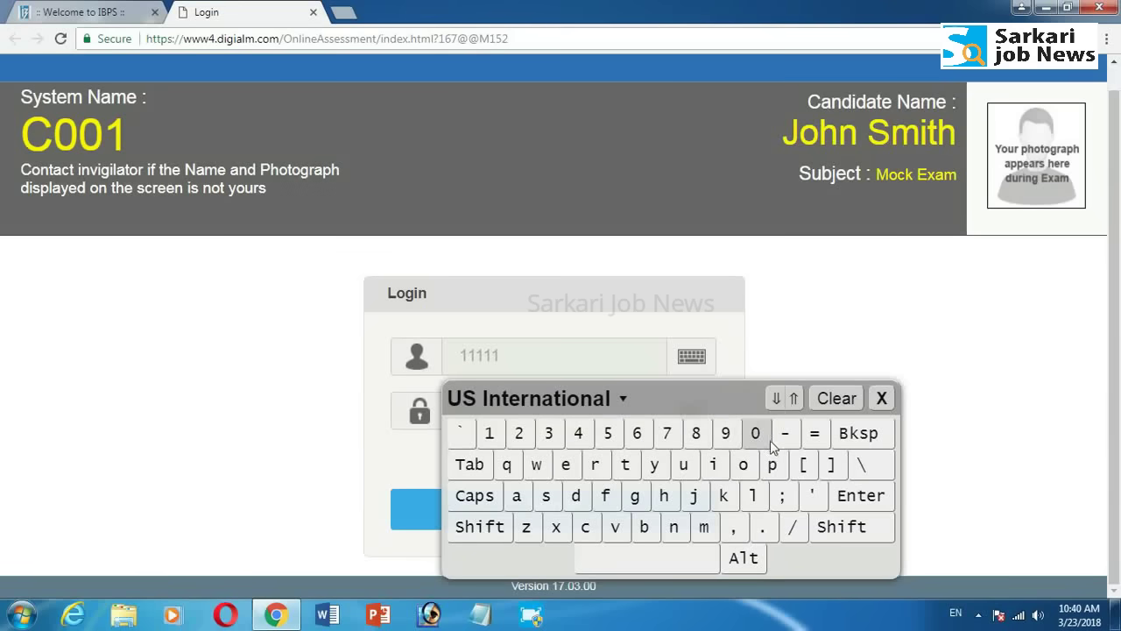
click(959, 446)
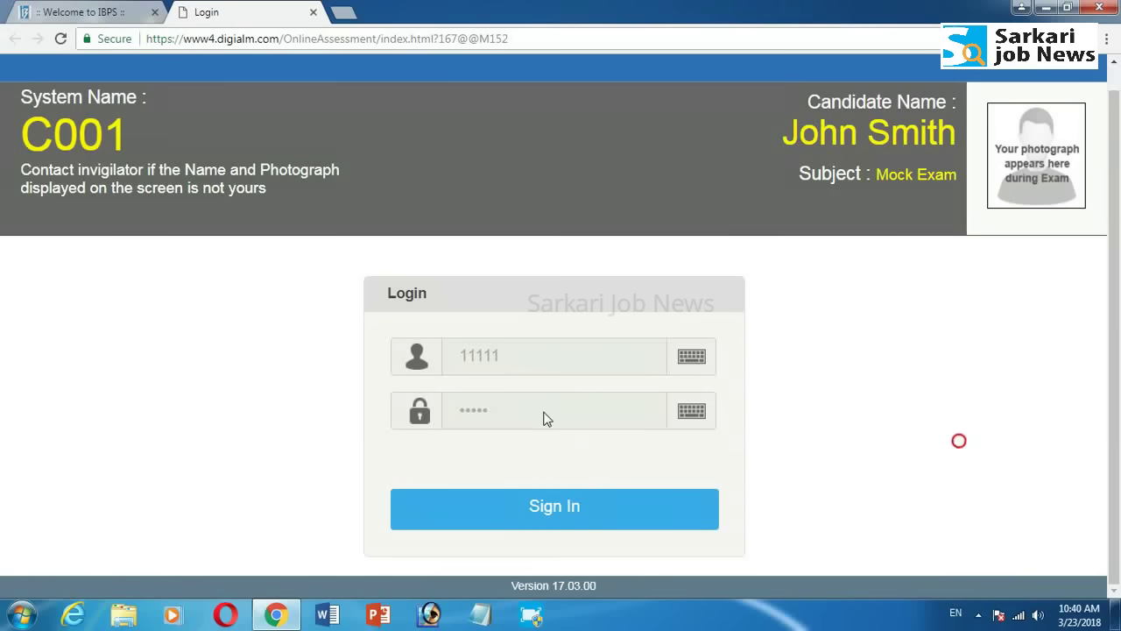
click(689, 419)
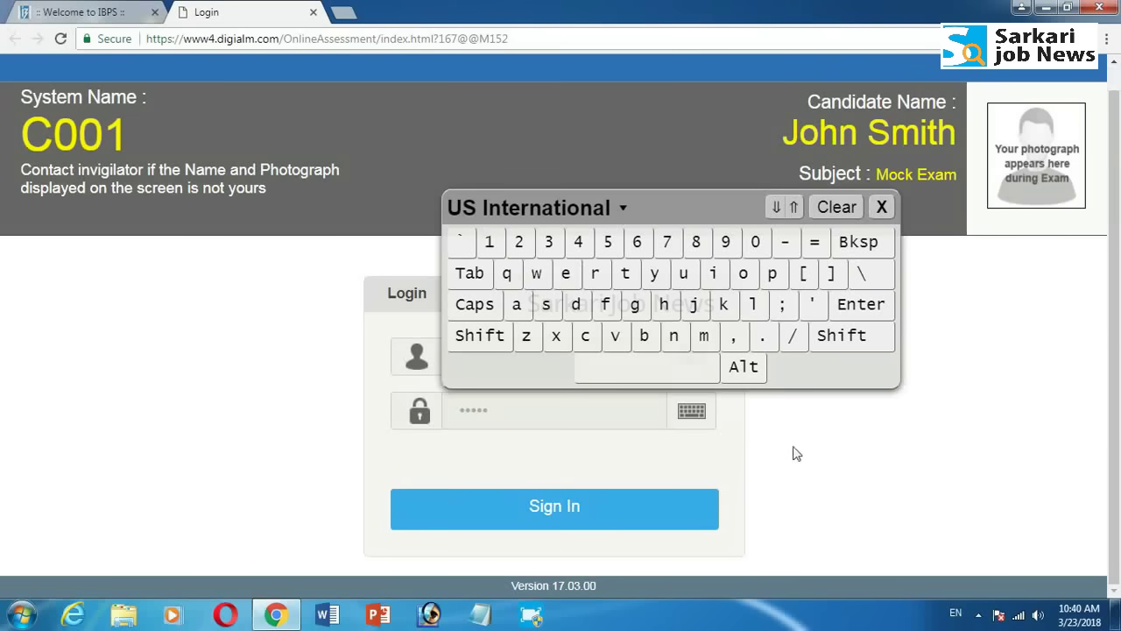
click(832, 435)
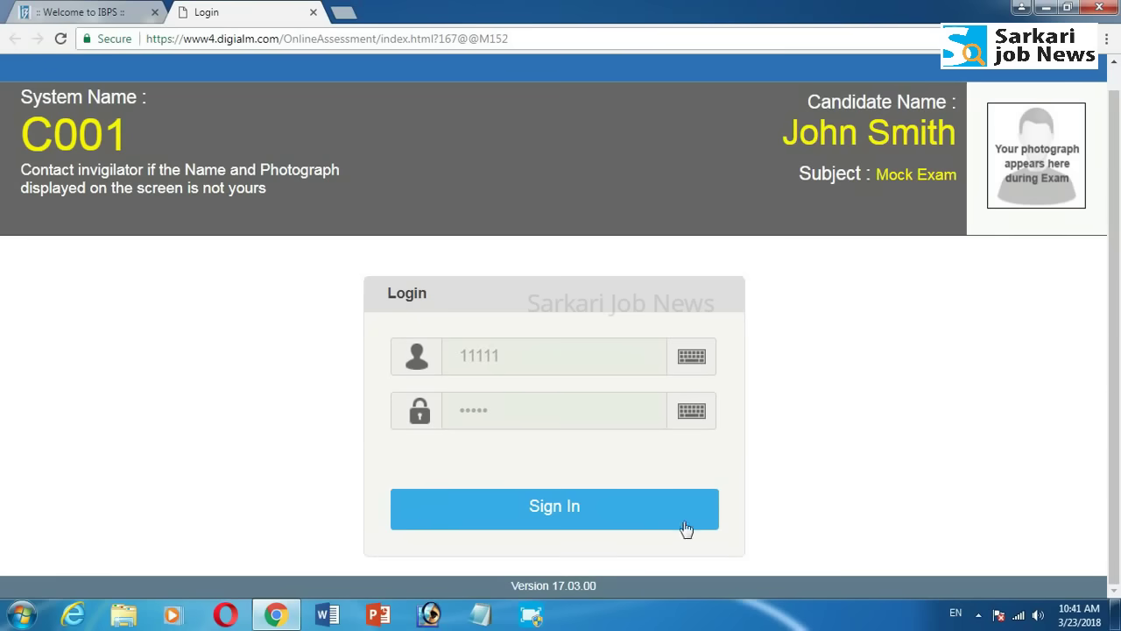
click(564, 515)
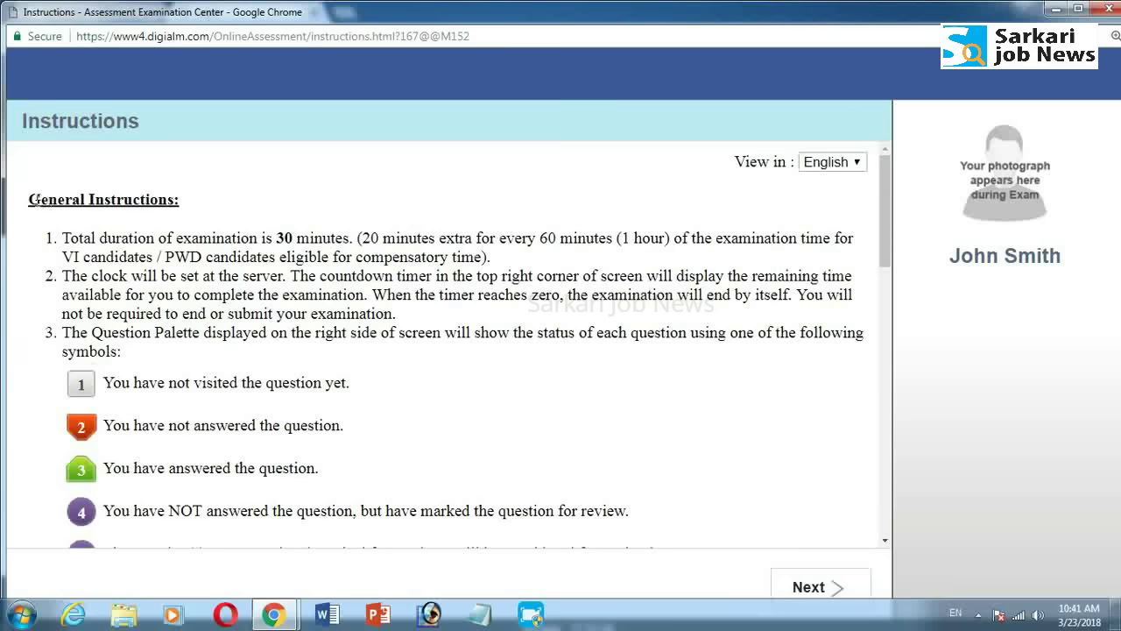
Step: Highlight the General Instructions heading and the start of the first instruction about the examination's total duration
drag(28, 199, 180, 201)
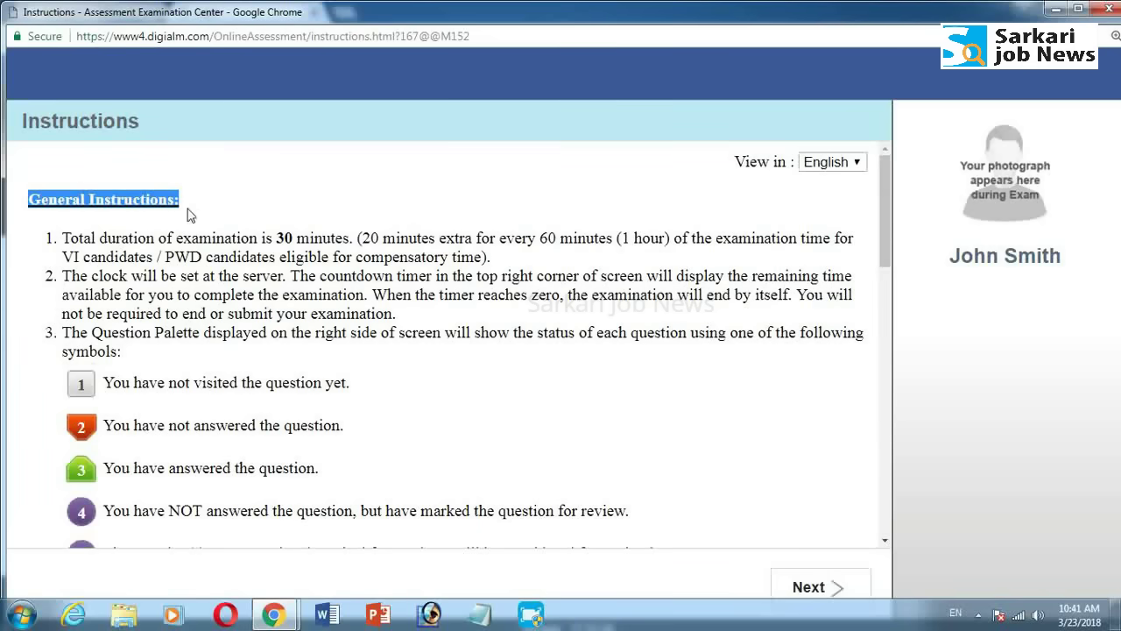
click(242, 208)
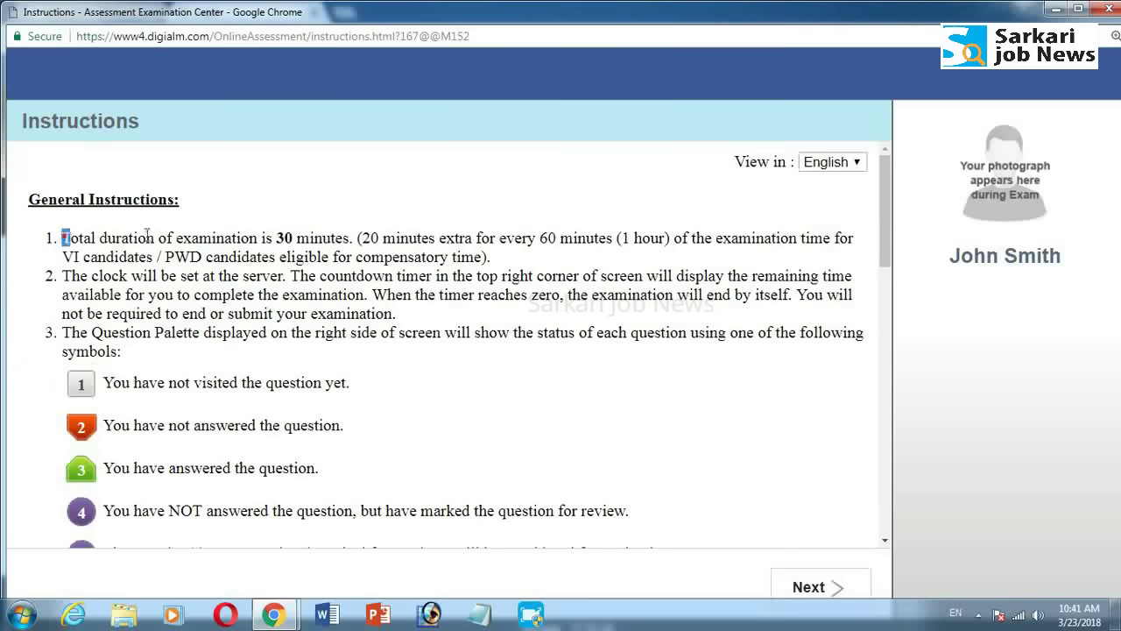
drag(63, 238, 673, 238)
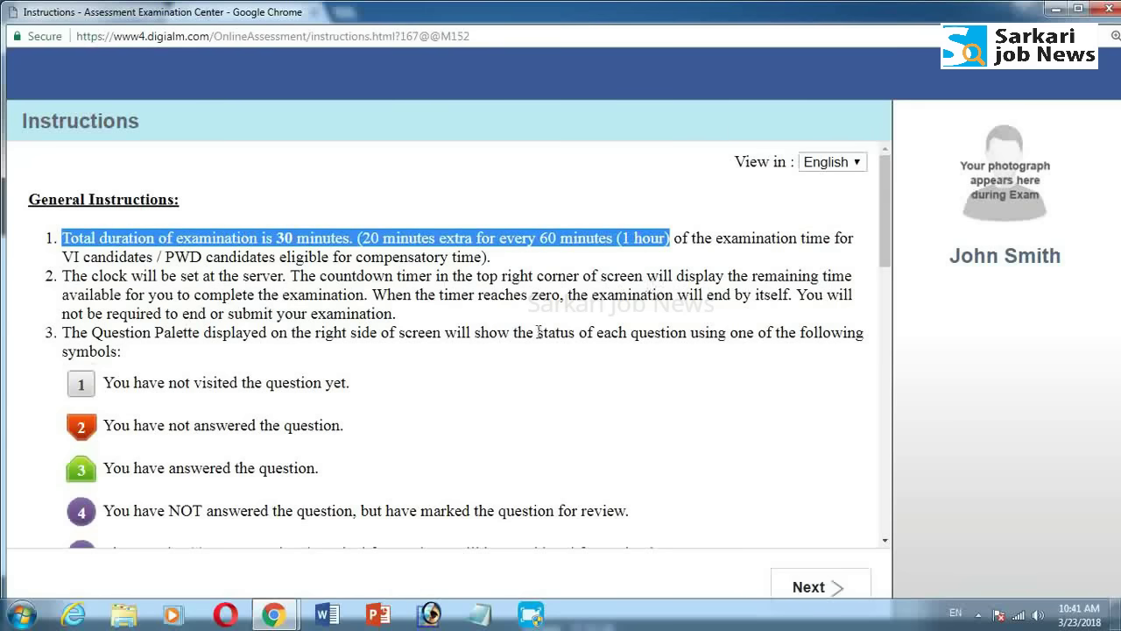
click(538, 396)
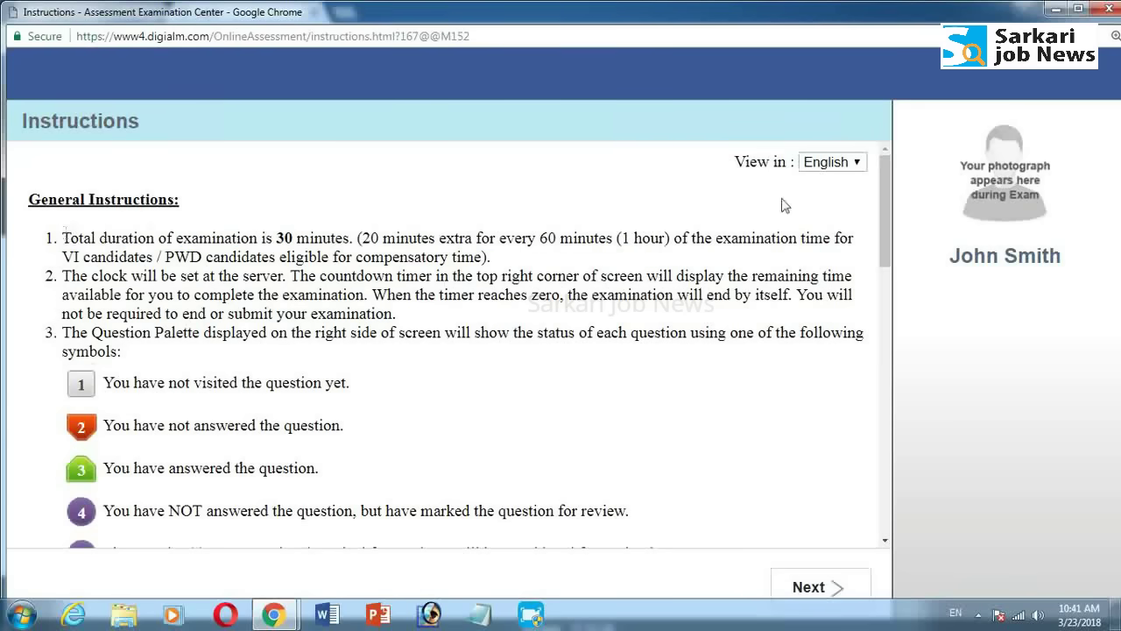
Step: Switch the instructions' view language to Hindi and back to English, twice
click(858, 163)
click(841, 195)
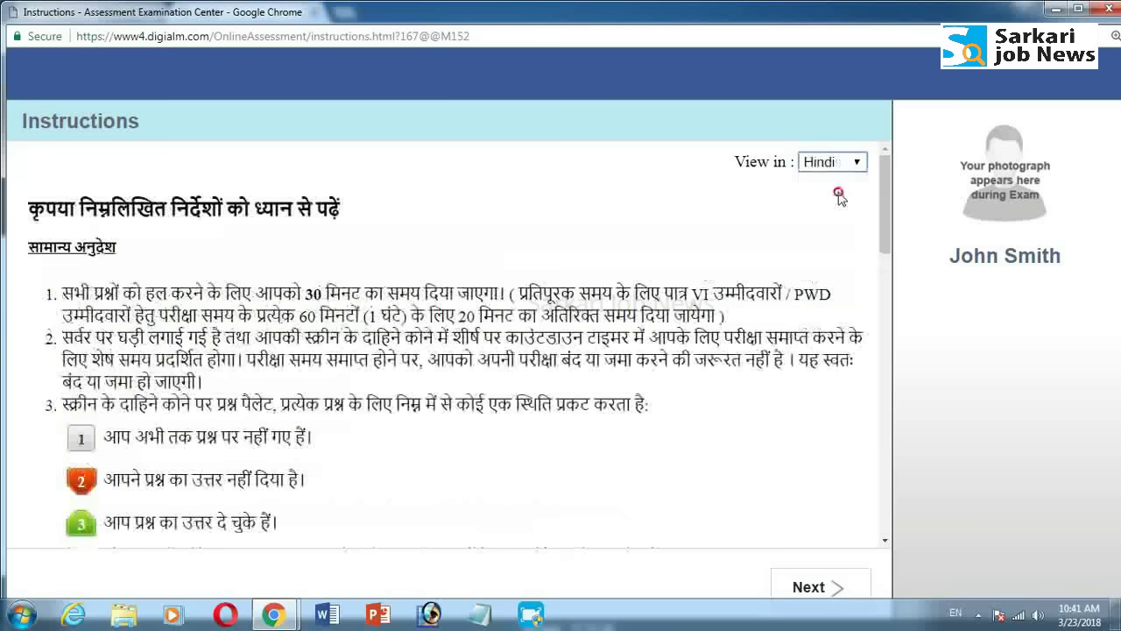
click(850, 163)
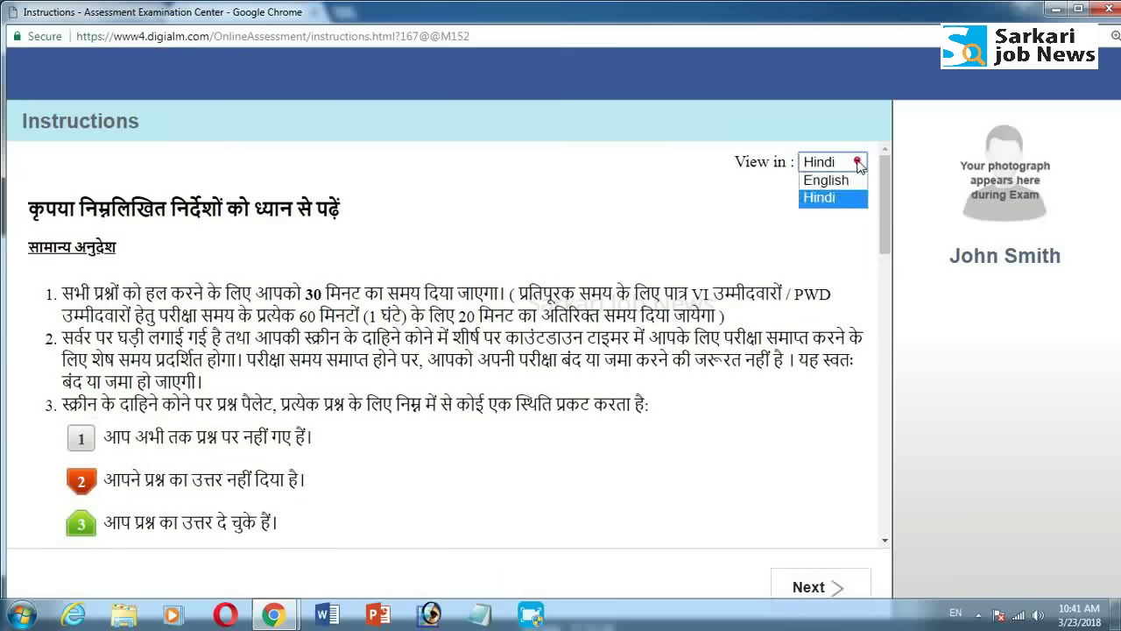
click(847, 181)
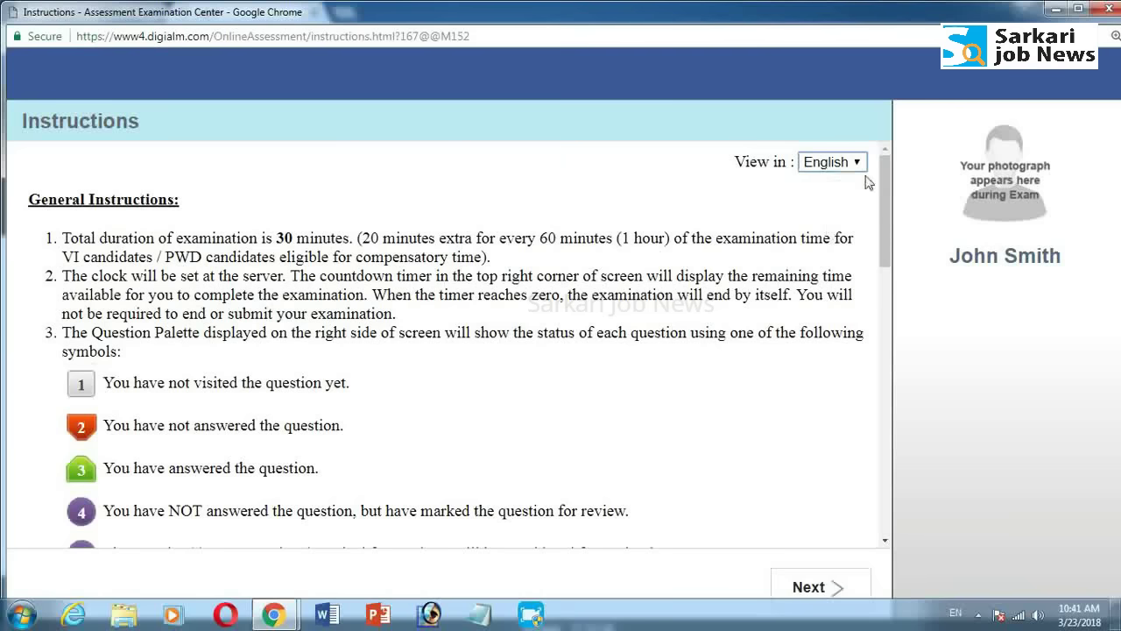
scroll(610, 326, down, 1)
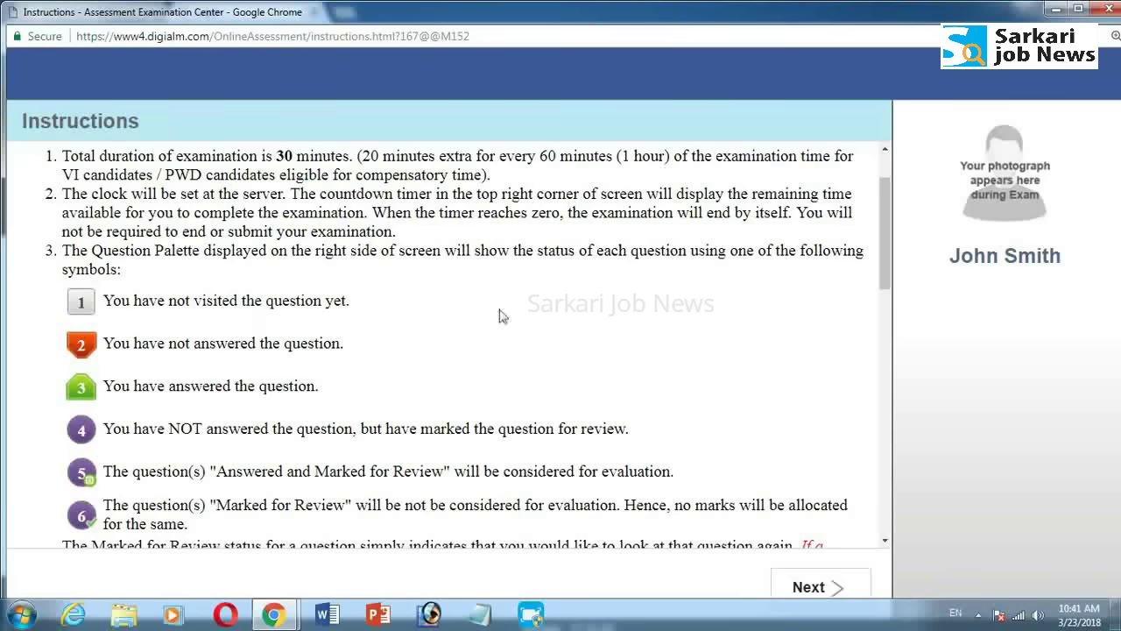
scroll(517, 319, up, 2)
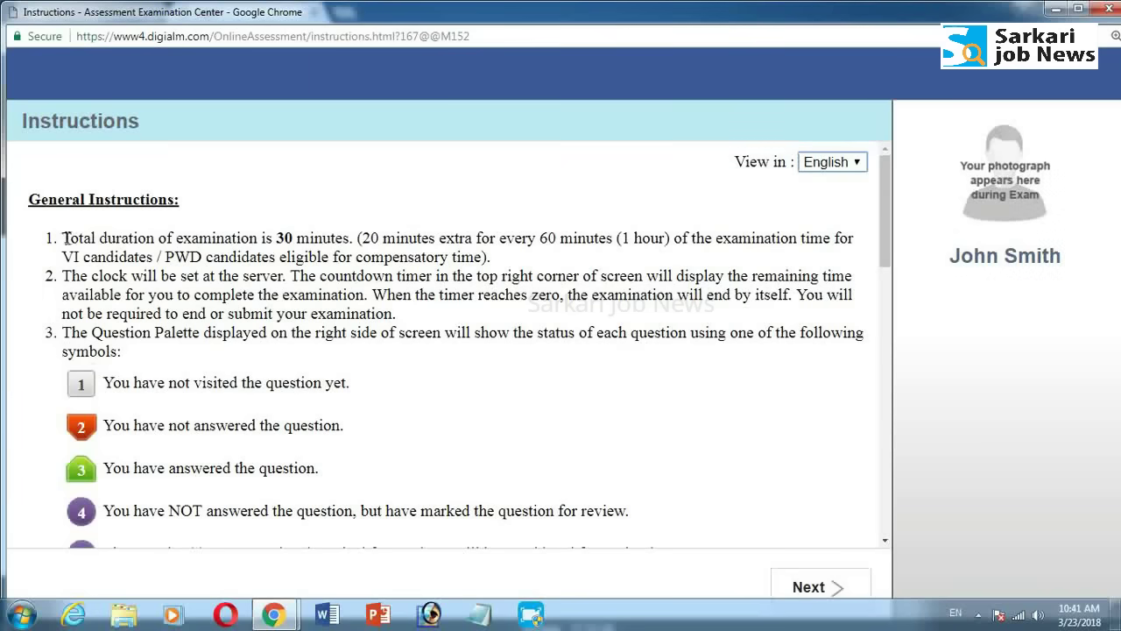
click(860, 167)
click(832, 196)
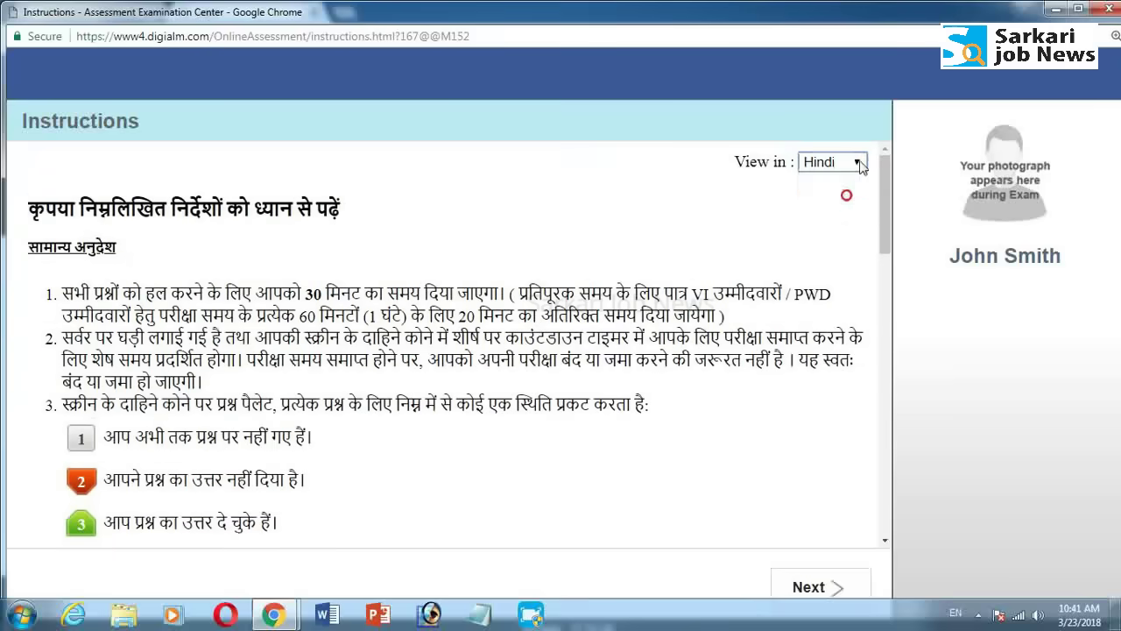
click(861, 168)
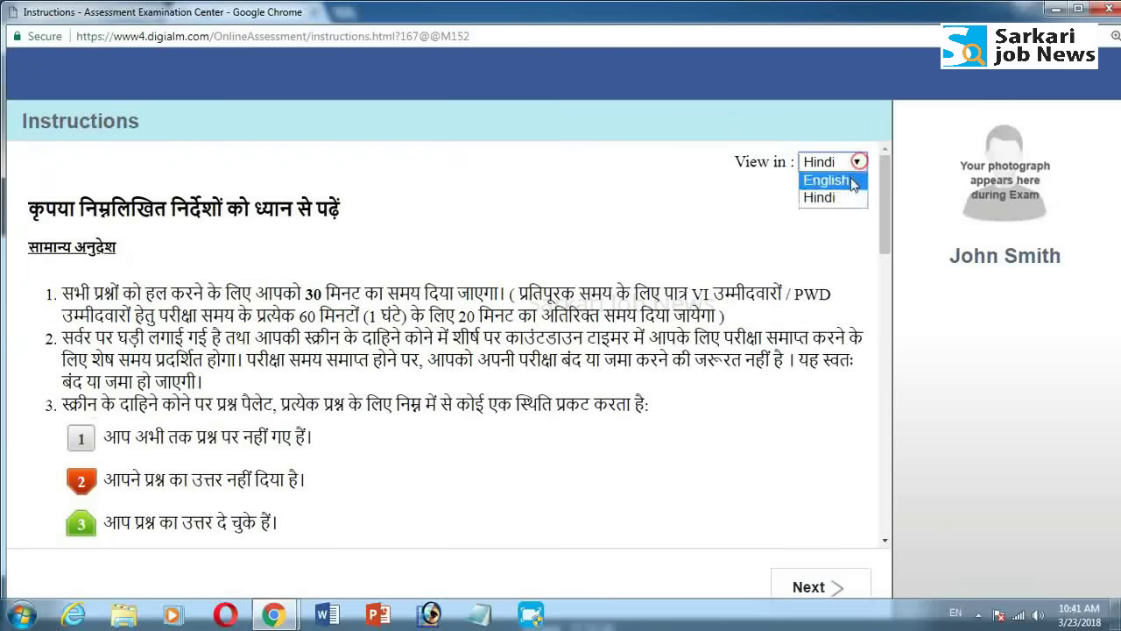
click(851, 179)
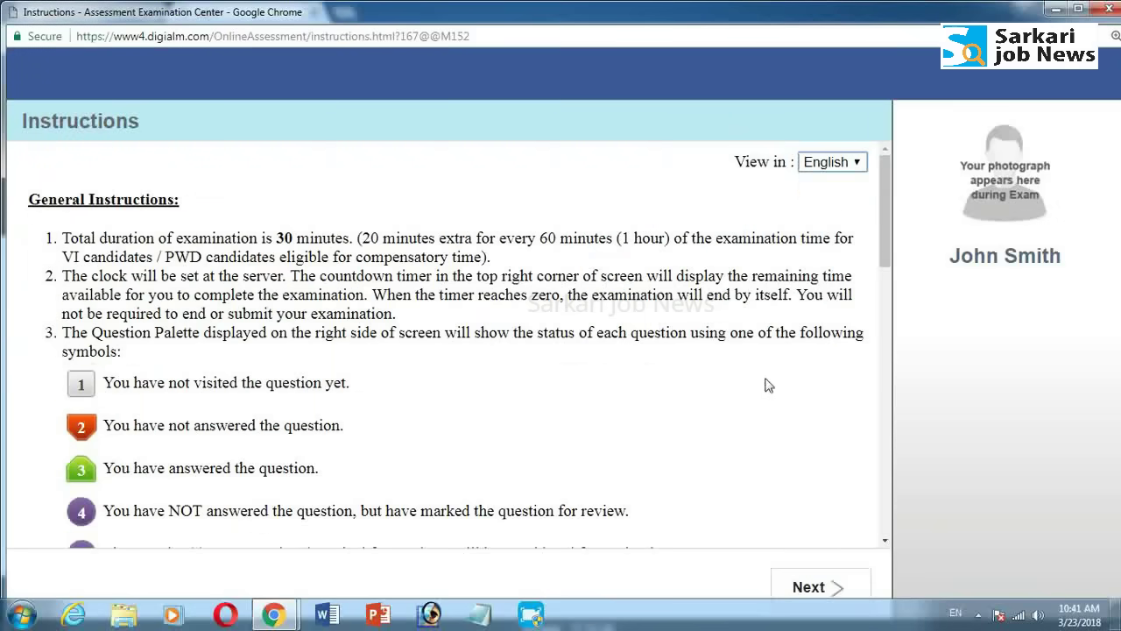
Step: Highlight the question palette descriptions for symbols 2, 3 and 4: not answered, answered, and not answered but marked for review
scroll(779, 386, down, 1)
scroll(779, 386, down, 1)
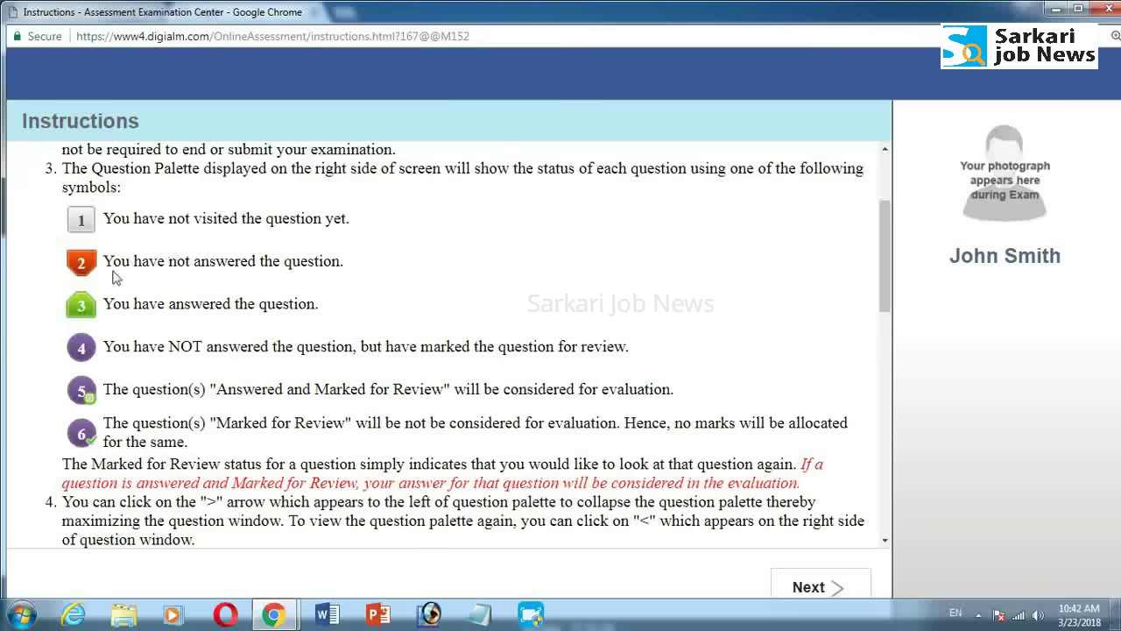
drag(103, 260, 342, 262)
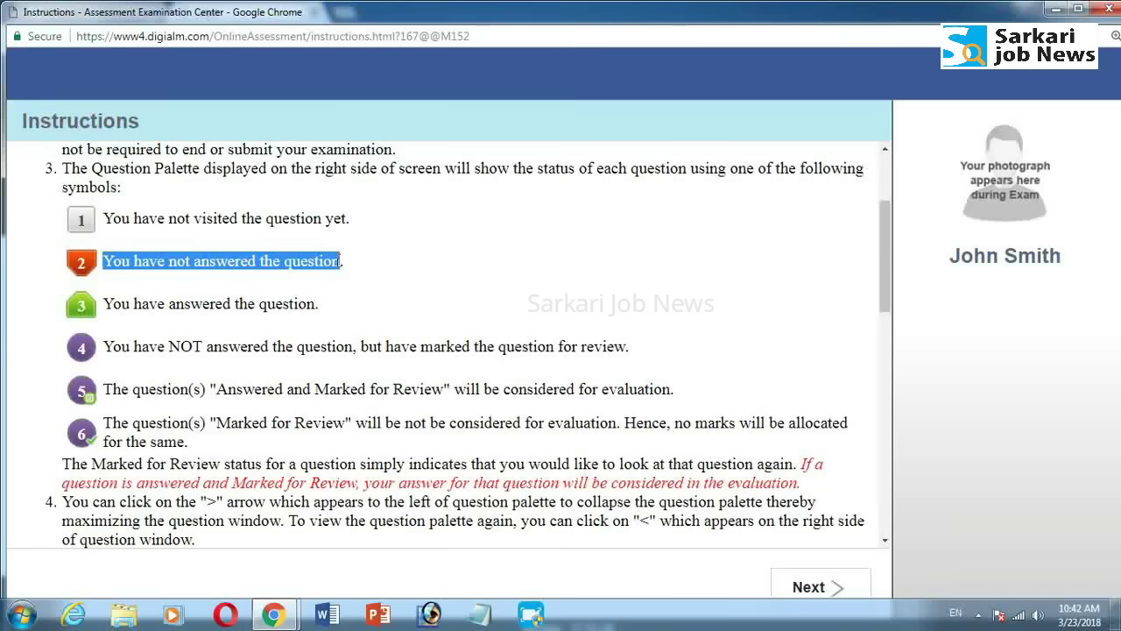
click(421, 285)
drag(295, 301, 418, 301)
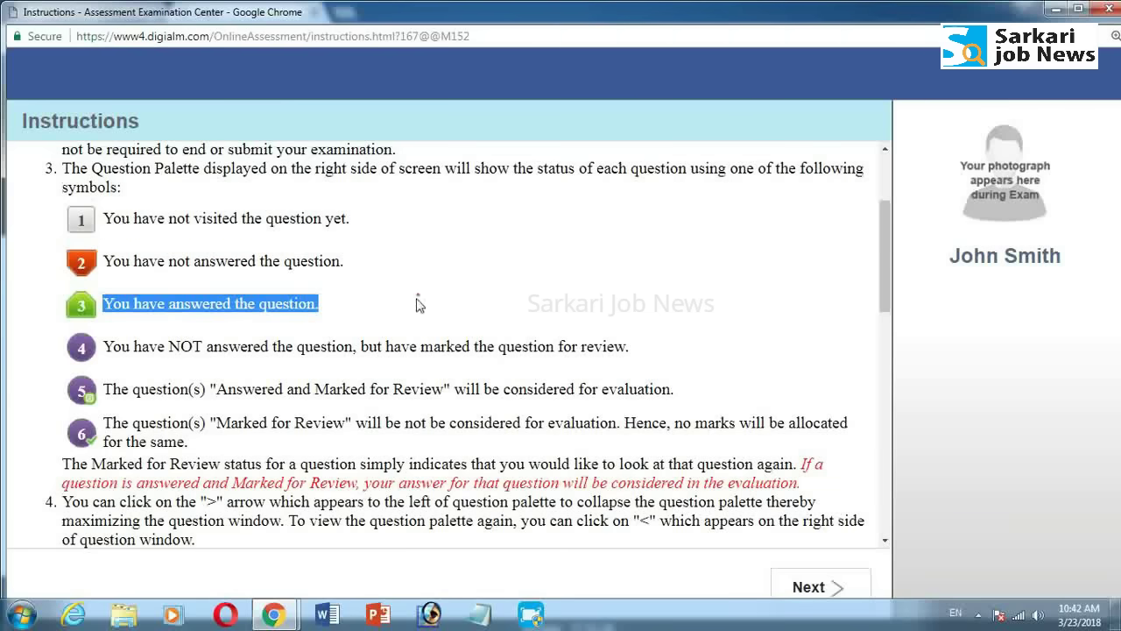
click(417, 298)
drag(103, 346, 625, 346)
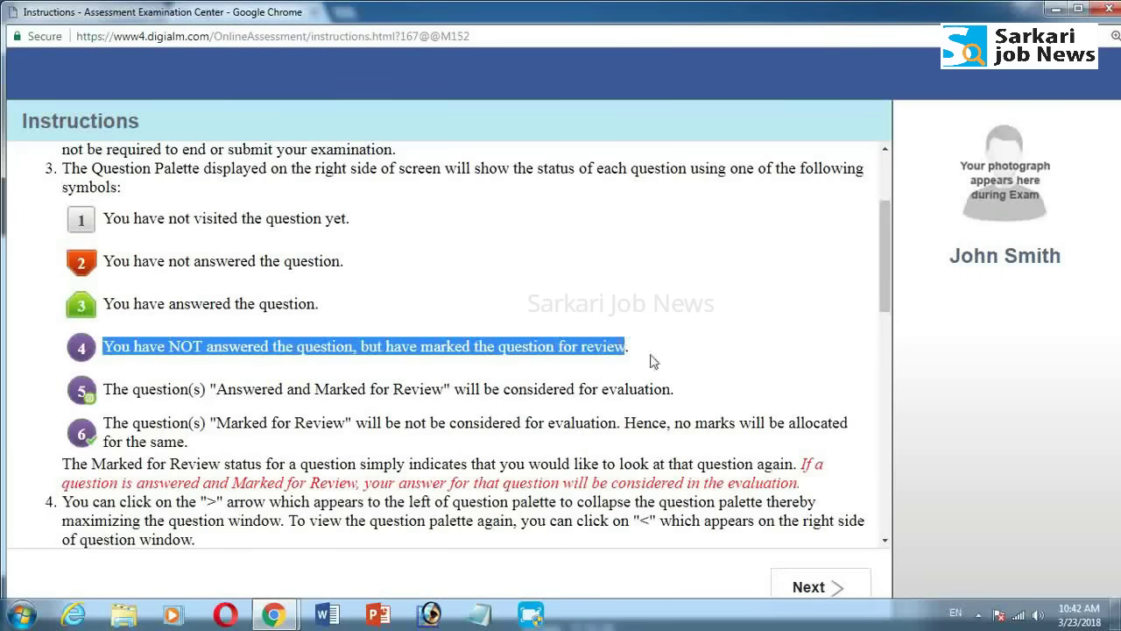
Step: Highlight the descriptions of symbols 5 and 6, covering "Answered and Marked for Review" and "Marked for Review" questions
scroll(680, 353, down, 1)
click(736, 265)
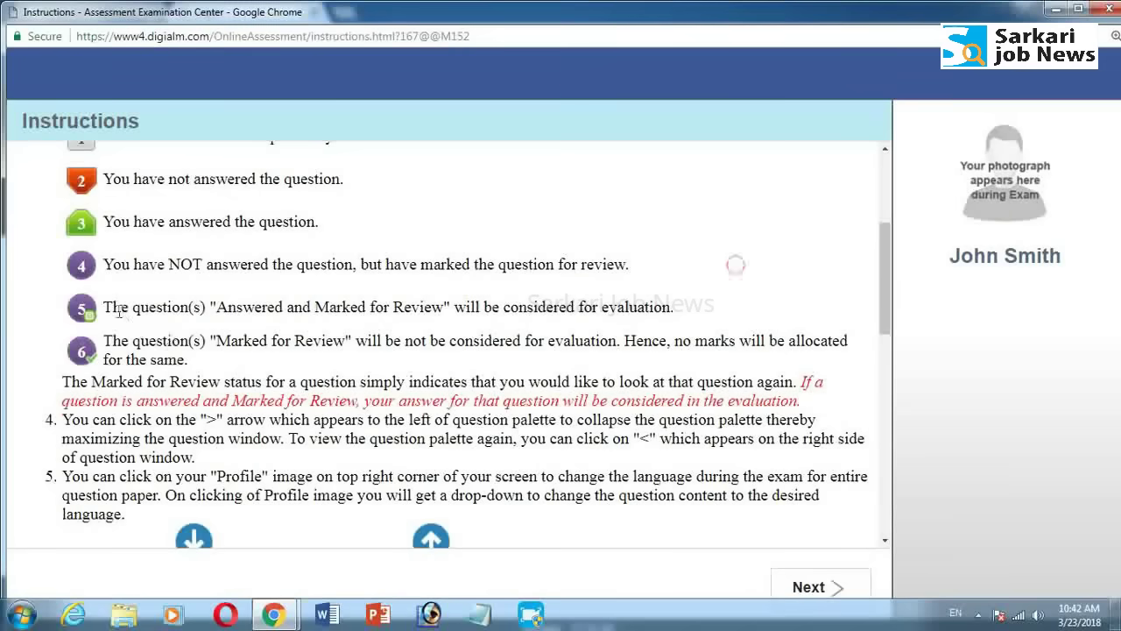
drag(102, 307, 673, 307)
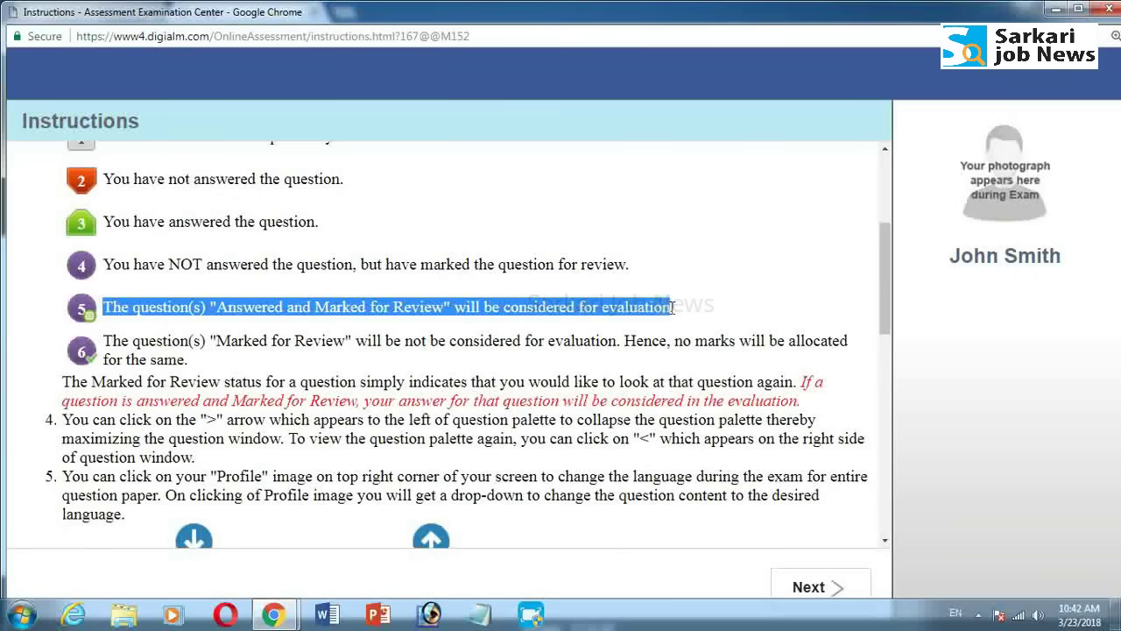
scroll(732, 311, down, 1)
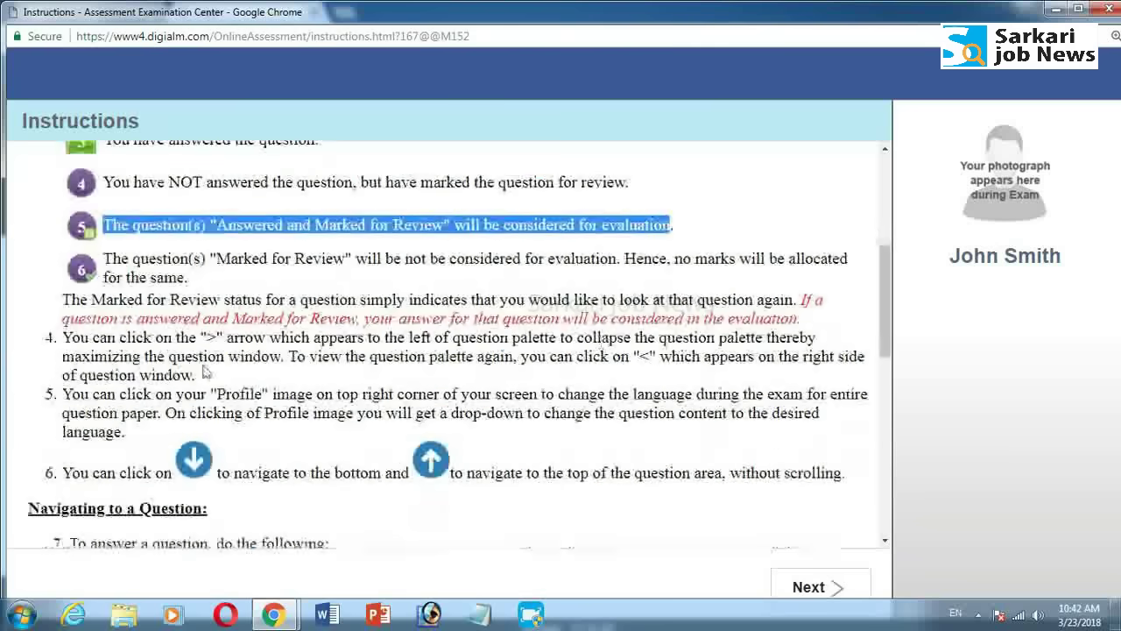
drag(102, 259, 189, 278)
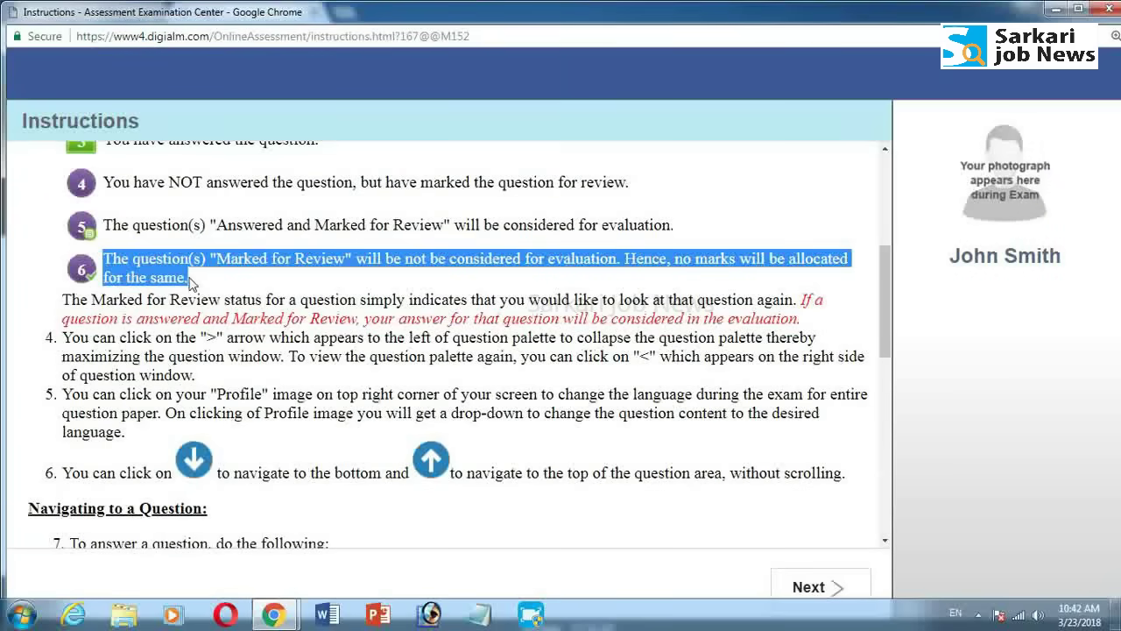
click(480, 287)
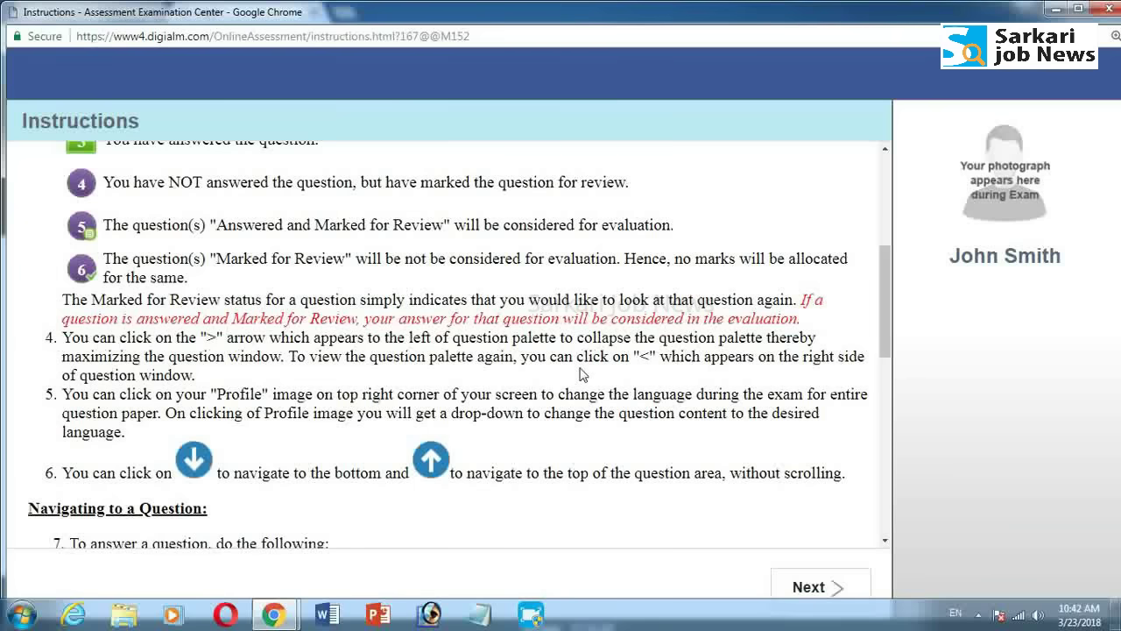
Step: Read through the remaining instructions to the end, highlighting the "Navigating to a Question" and "Answering a Question" headings
scroll(579, 374, down, 5)
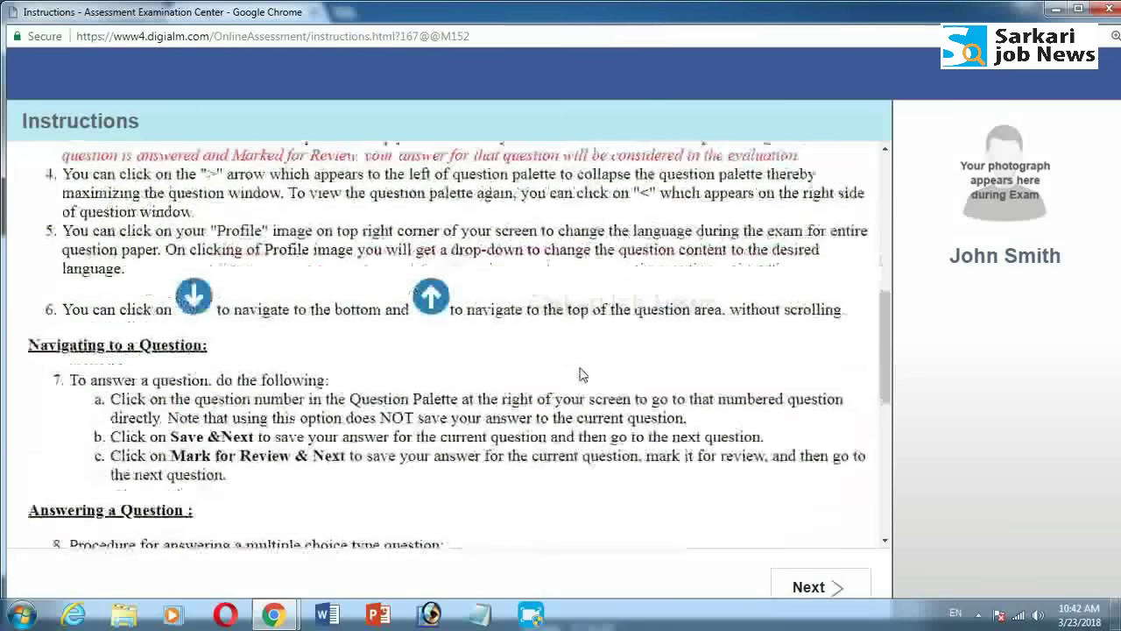
scroll(579, 374, up, 5)
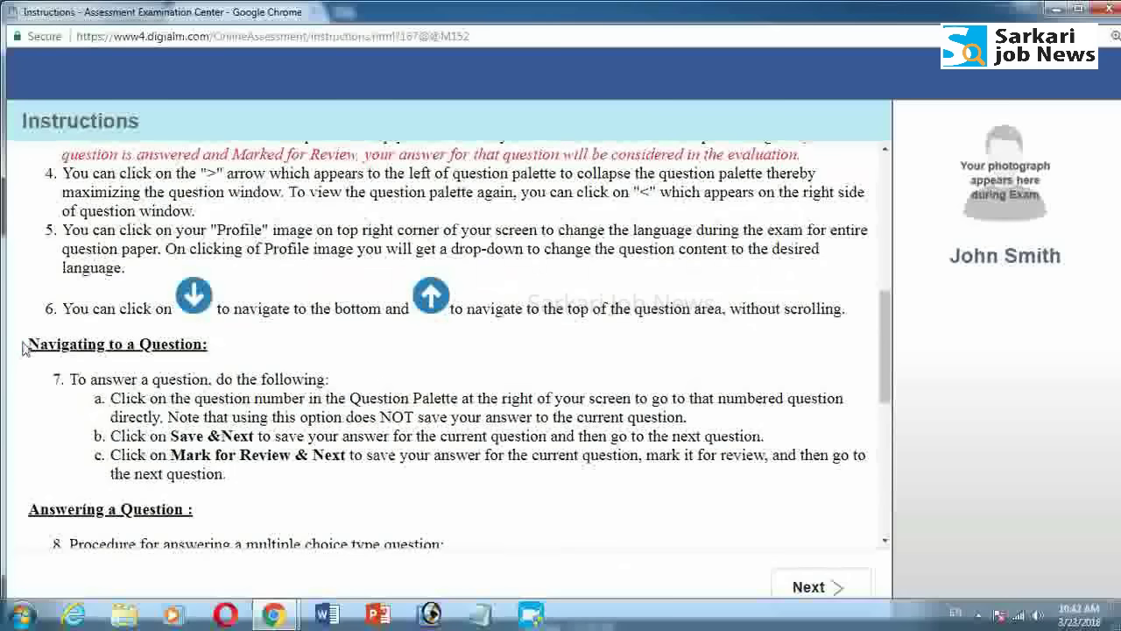
scroll(563, 341, down, 5)
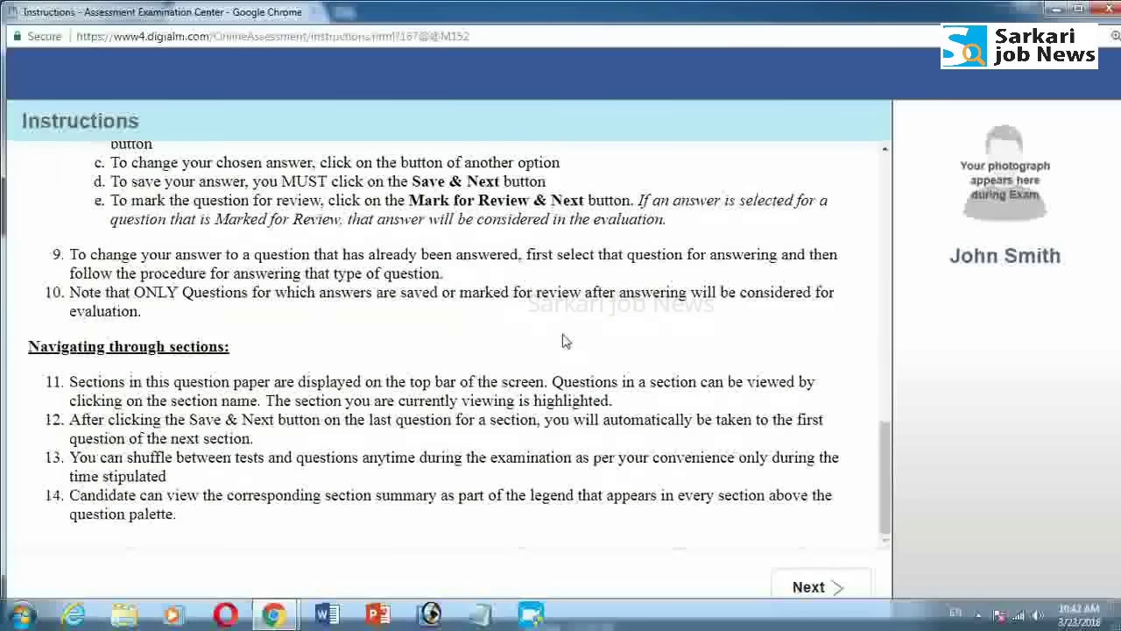
scroll(560, 337, up, 10)
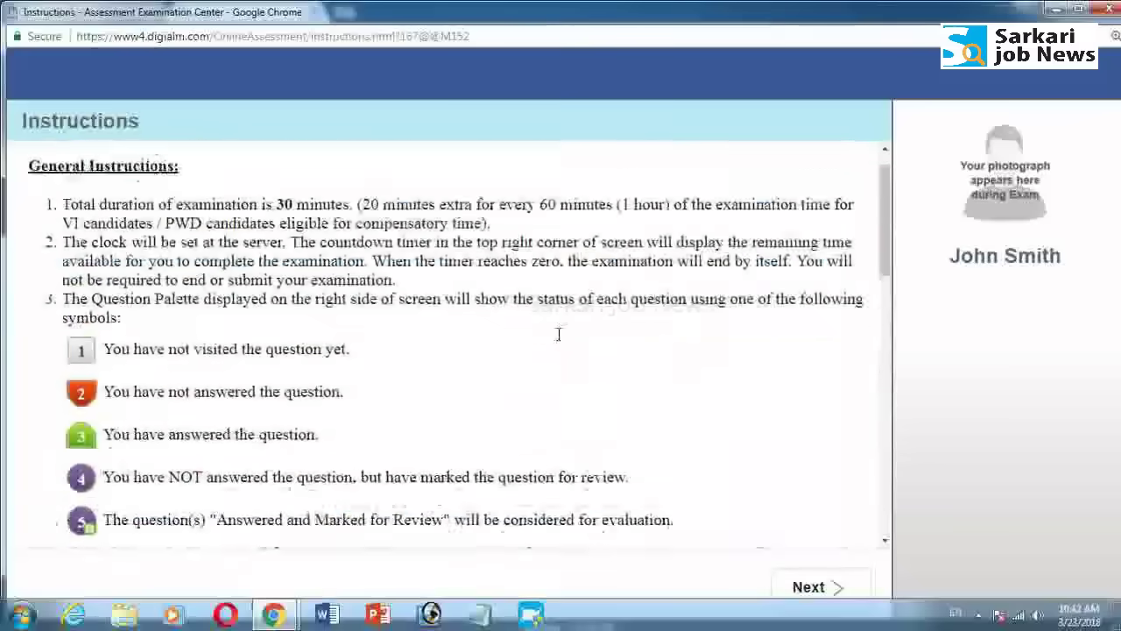
scroll(558, 338, down, 10)
scroll(558, 342, up, 3)
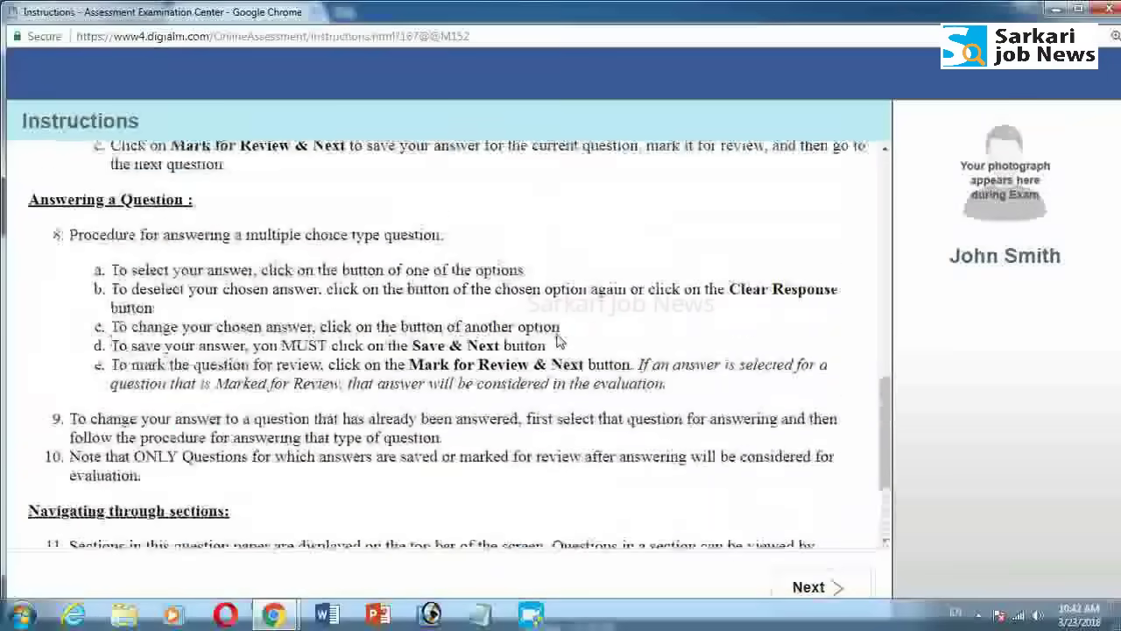
scroll(558, 341, up, 3)
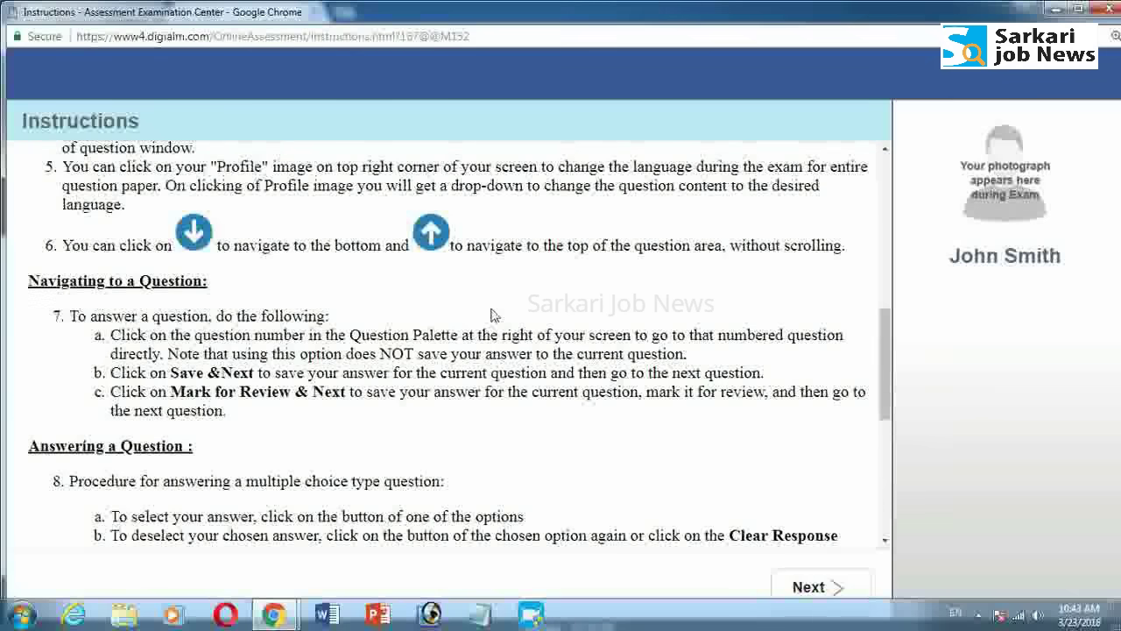
drag(26, 281, 236, 289)
drag(25, 446, 191, 446)
scroll(254, 480, down, 2)
scroll(254, 480, down, 3)
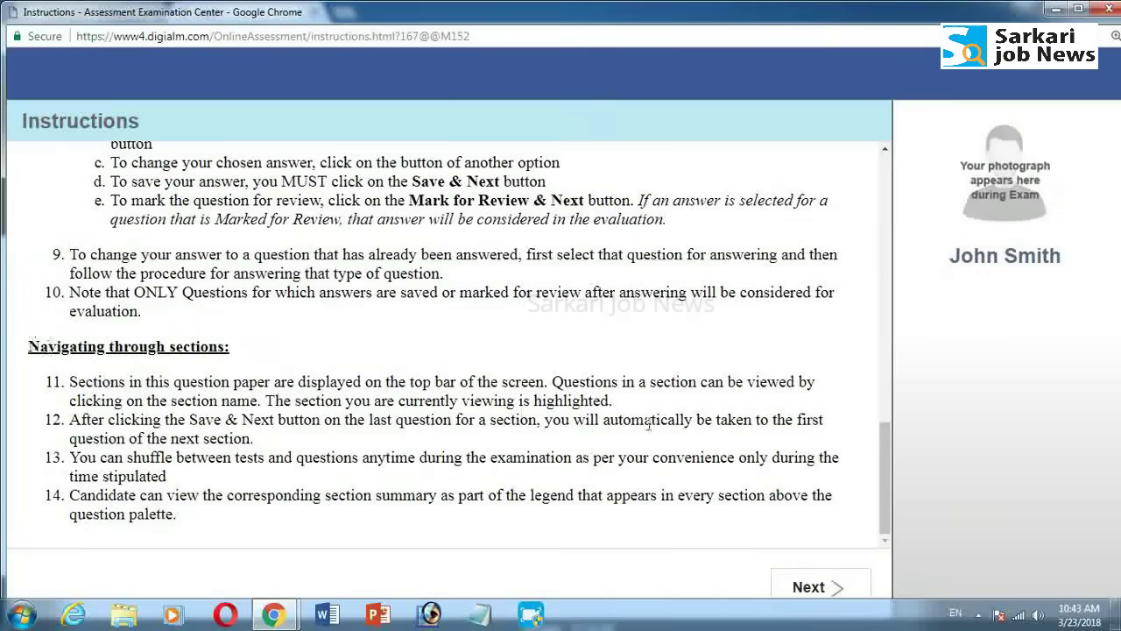
Step: Proceed to the Other Important Instructions page and switch its view language to Hindi and back to English
click(795, 584)
click(870, 180)
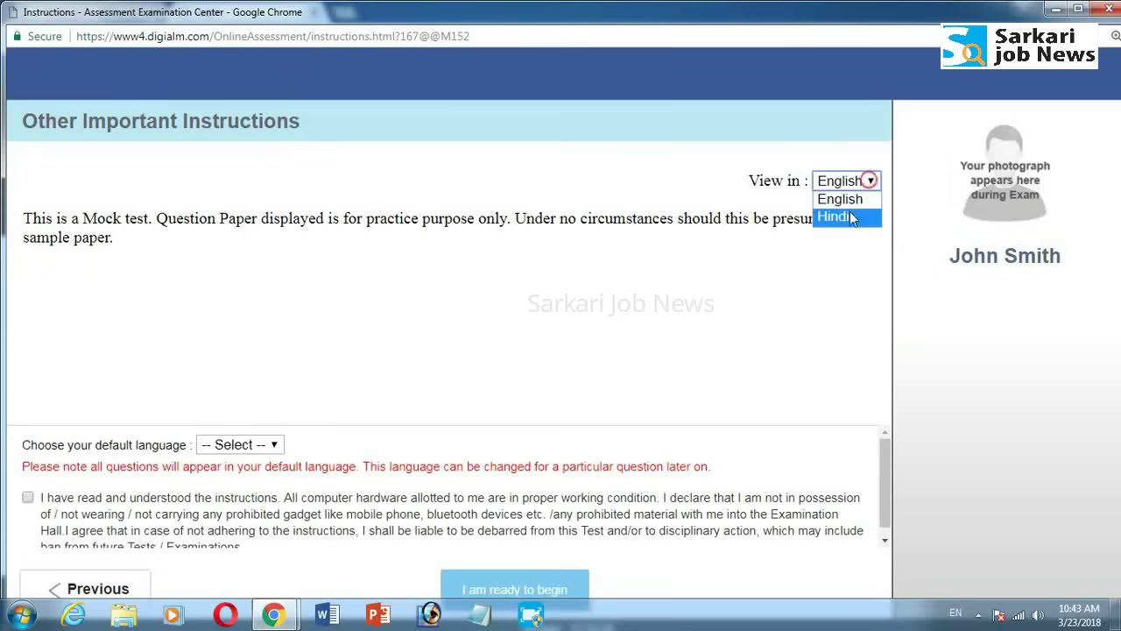
click(850, 216)
click(869, 181)
click(839, 199)
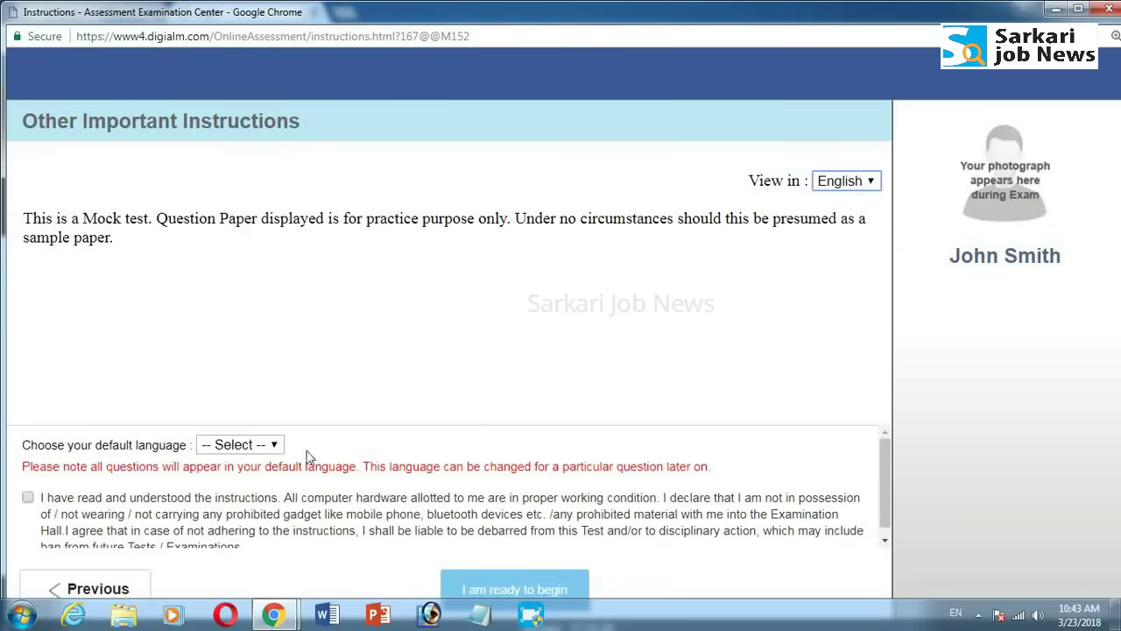
Step: Set the default question language to English, change it to Hindi, and set it back to English
click(276, 445)
click(256, 484)
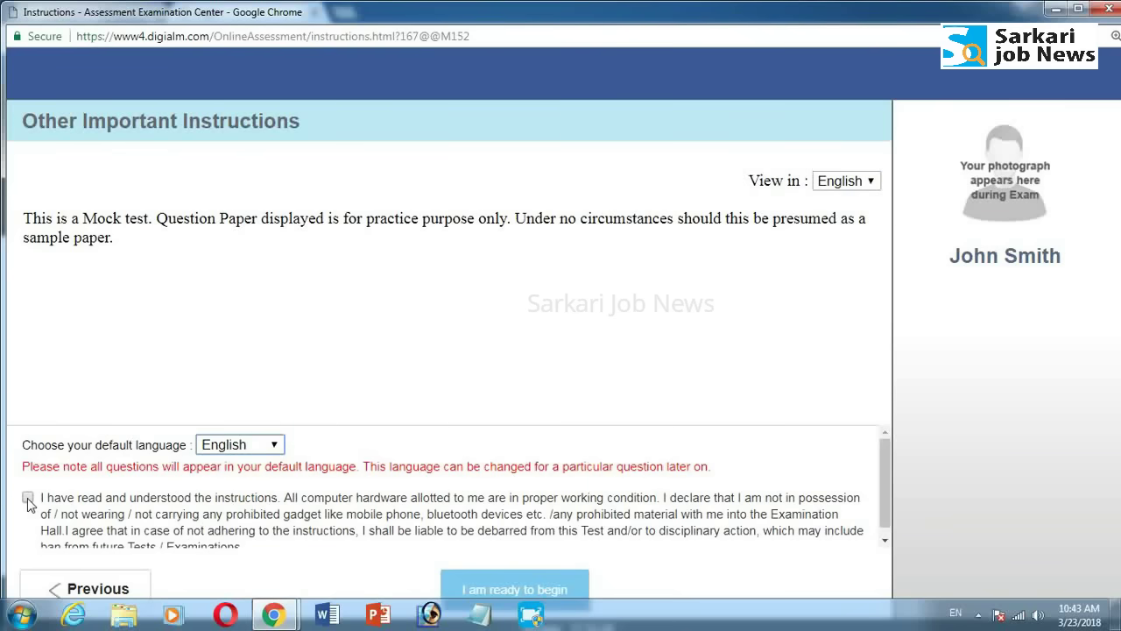
click(273, 445)
click(230, 479)
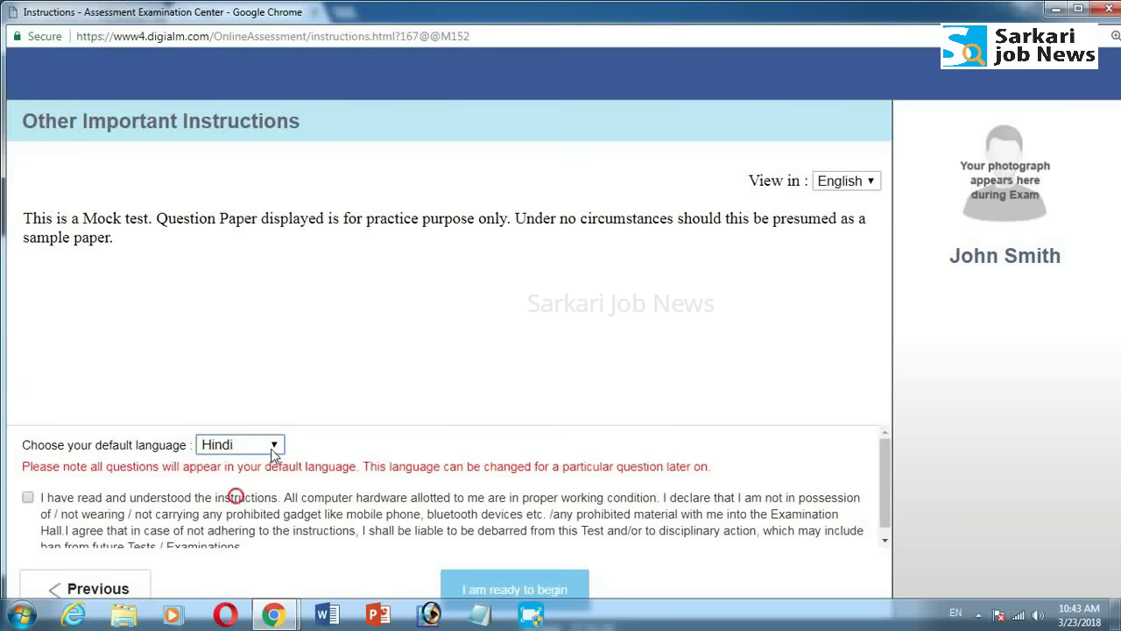
click(273, 445)
click(232, 481)
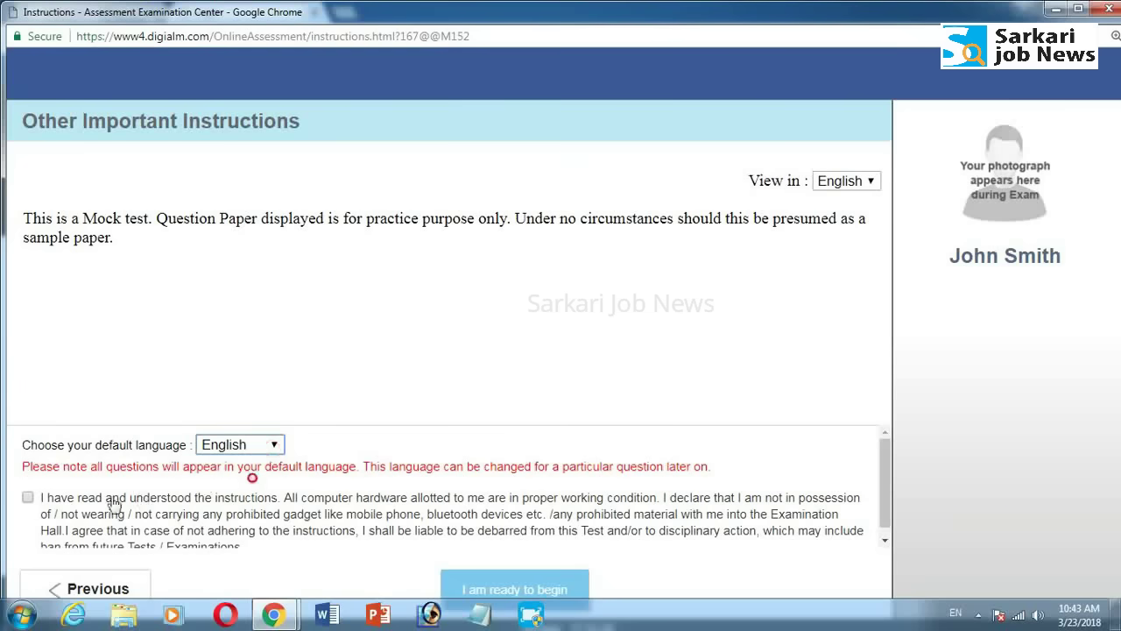
Step: Accept the declaration of having read the instructions, begin the test, and look over question 1's answer options
click(29, 498)
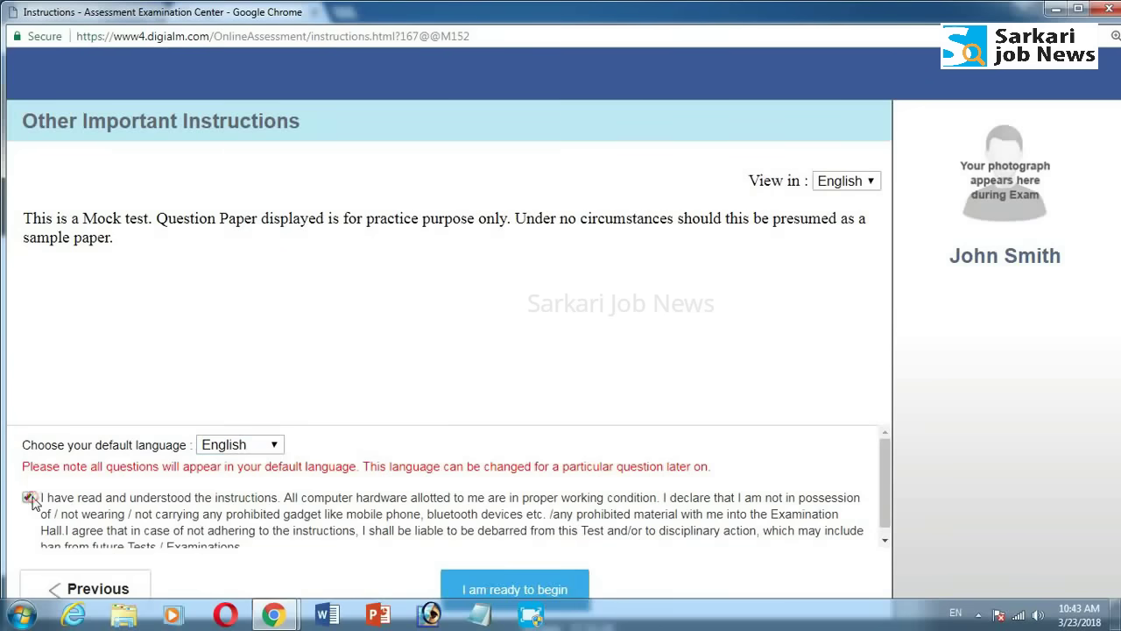
click(471, 585)
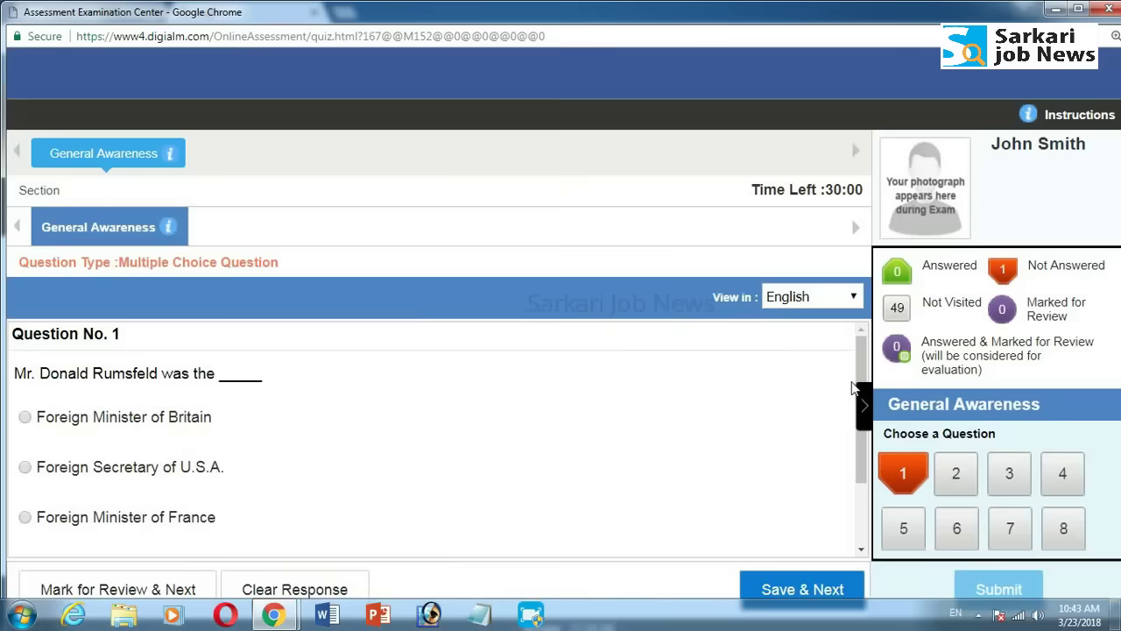
scroll(515, 422, down, 2)
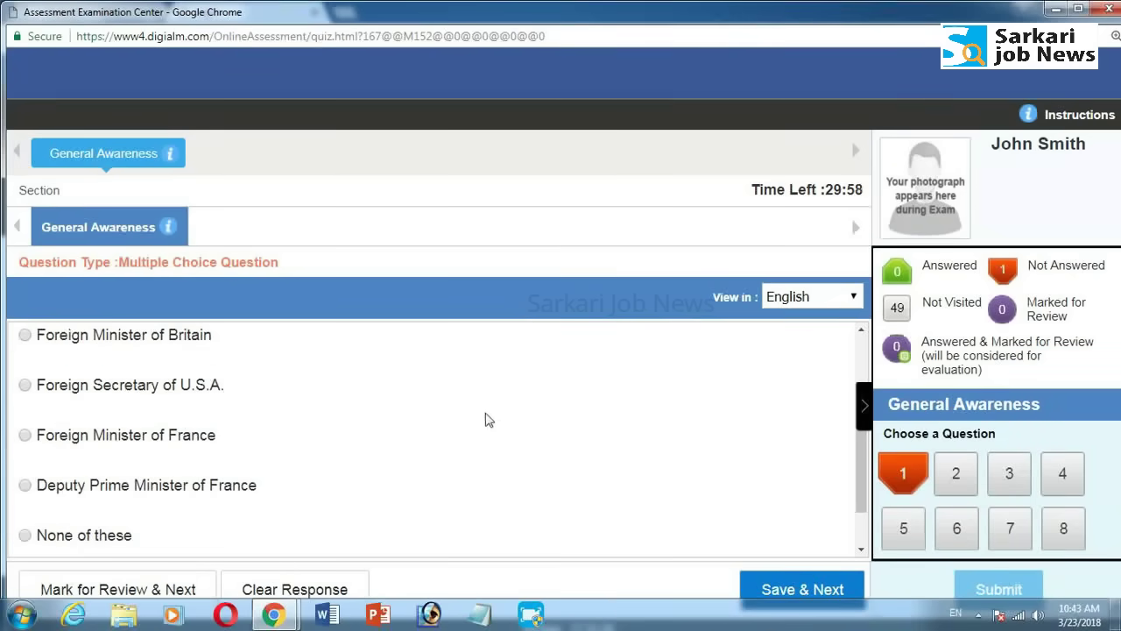
scroll(486, 421, up, 2)
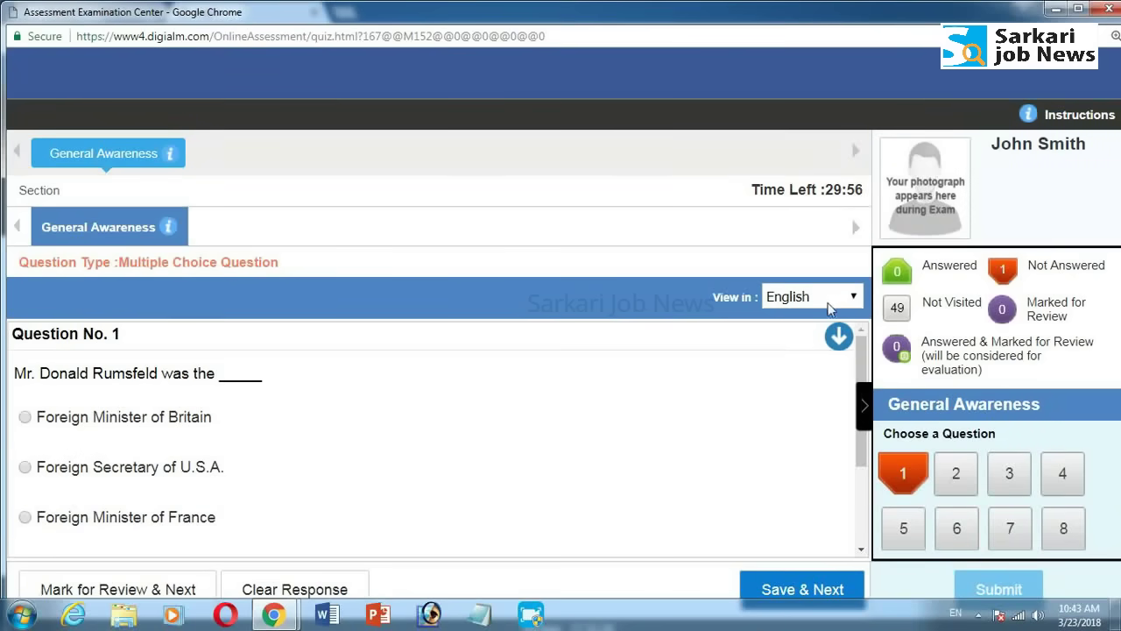
Step: Switch the view language of question 1 to Hindi and back to English
click(855, 298)
click(821, 339)
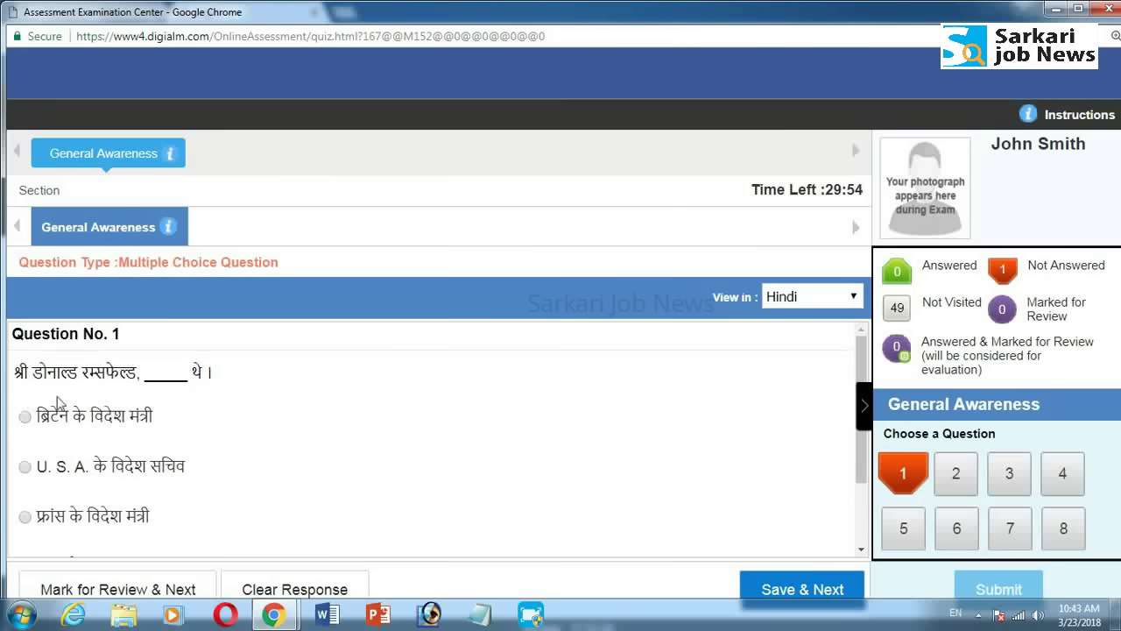
click(855, 298)
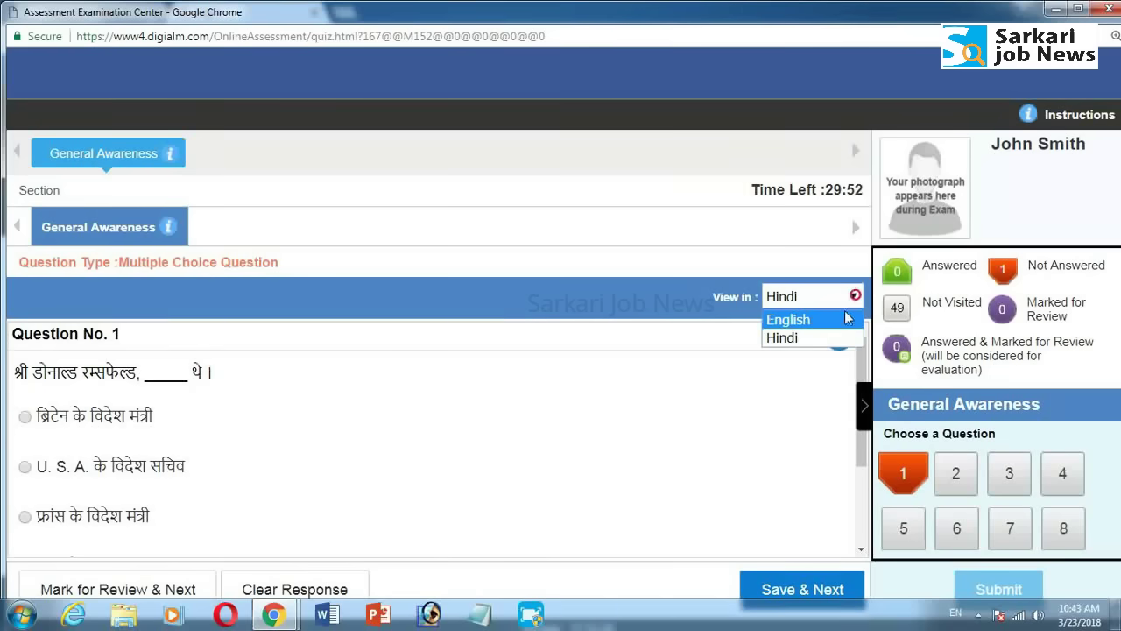
click(846, 322)
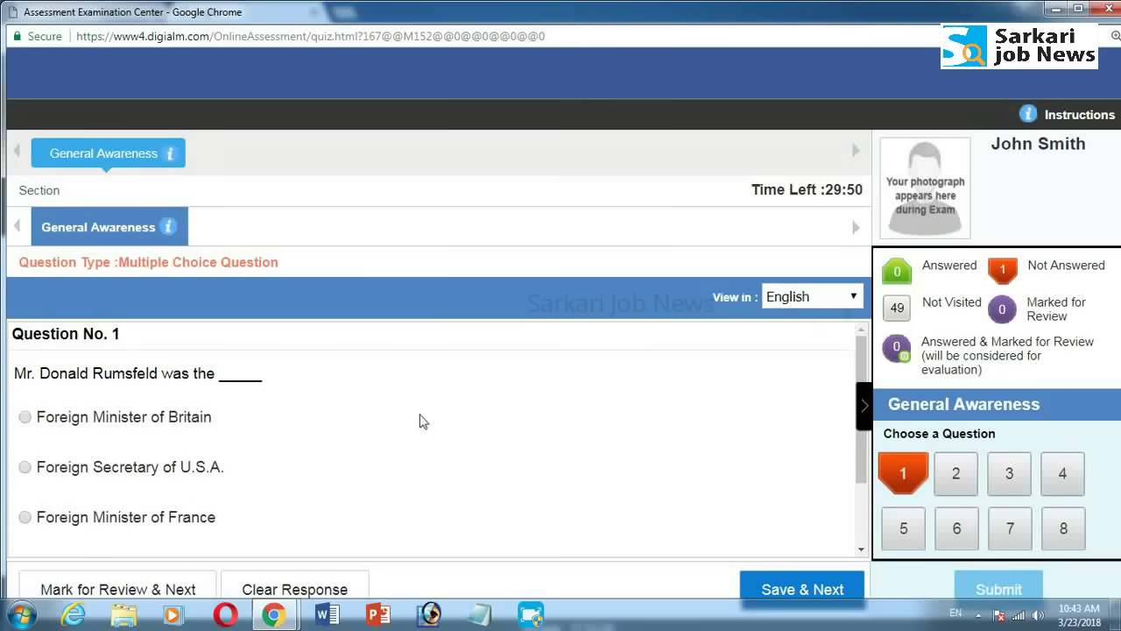
Step: Answer question 1 with "None of these" and save it, moving to question 2
scroll(493, 417, down, 2)
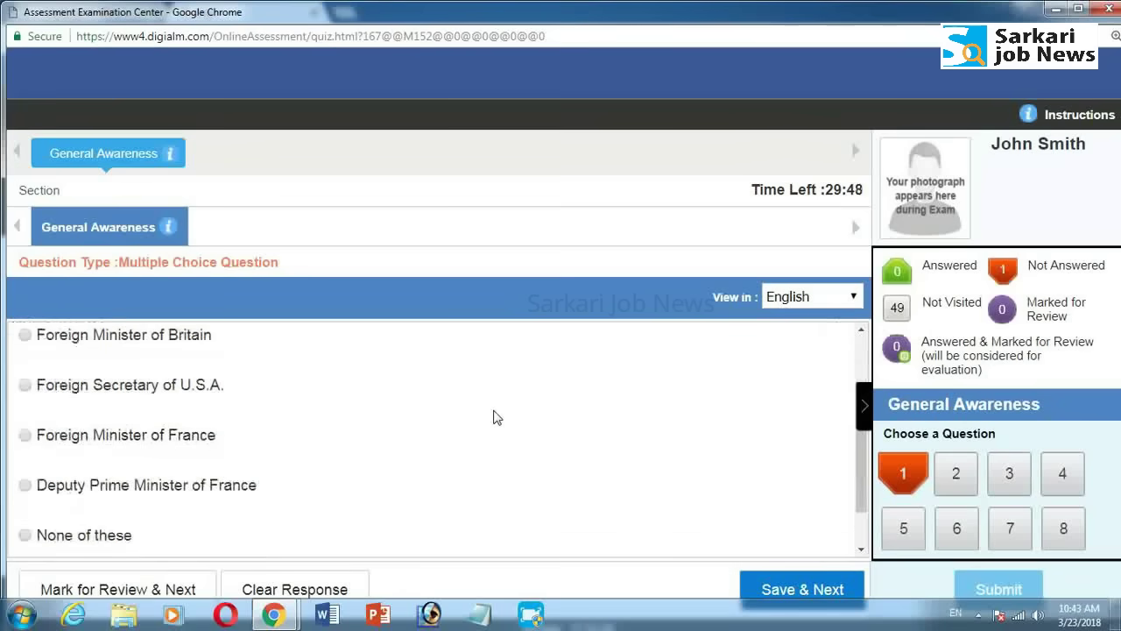
scroll(494, 418, up, 2)
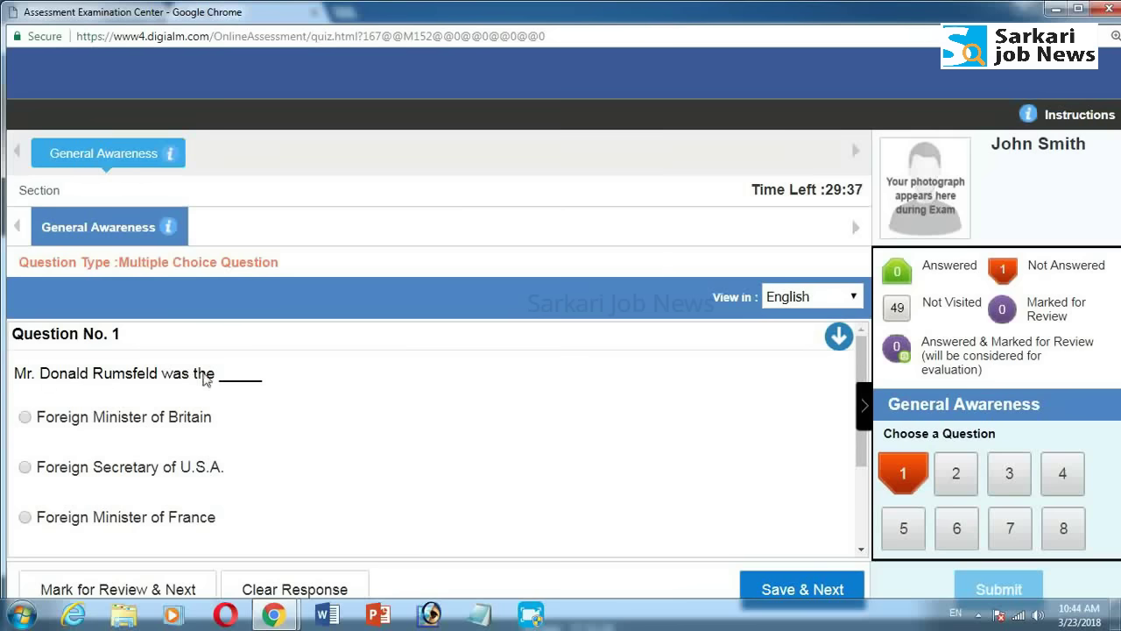
scroll(443, 428, down, 3)
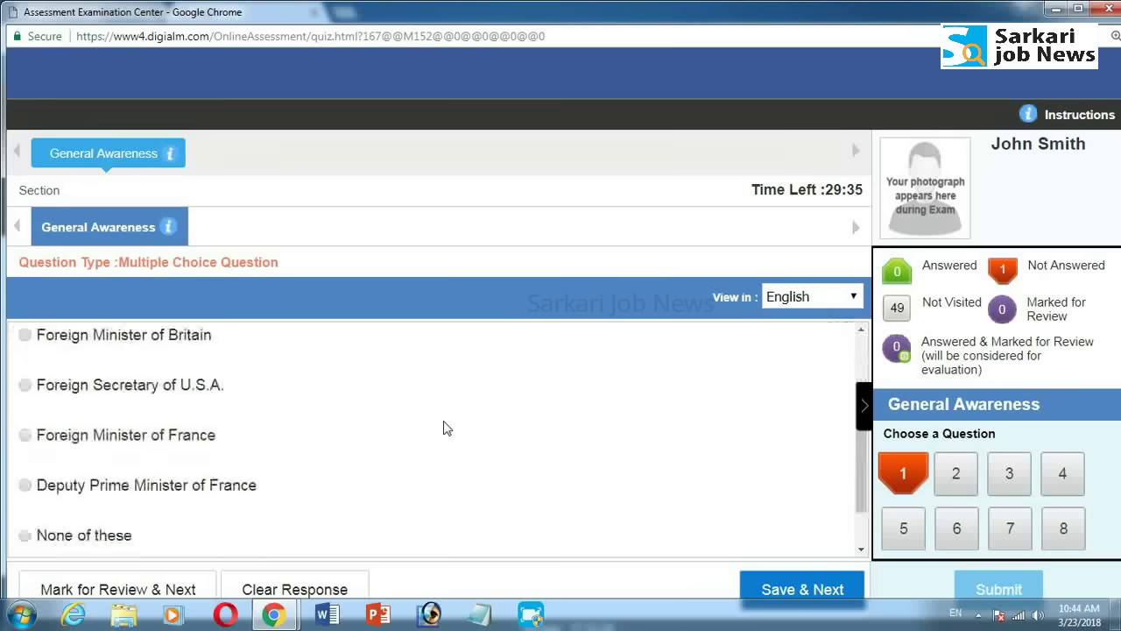
click(26, 479)
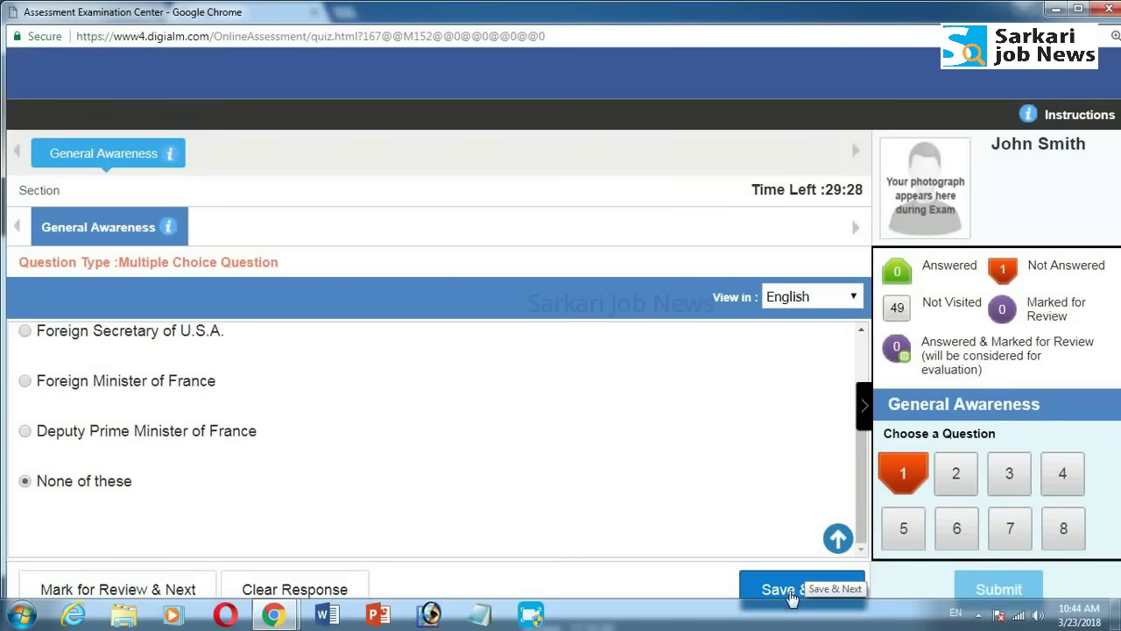
click(791, 589)
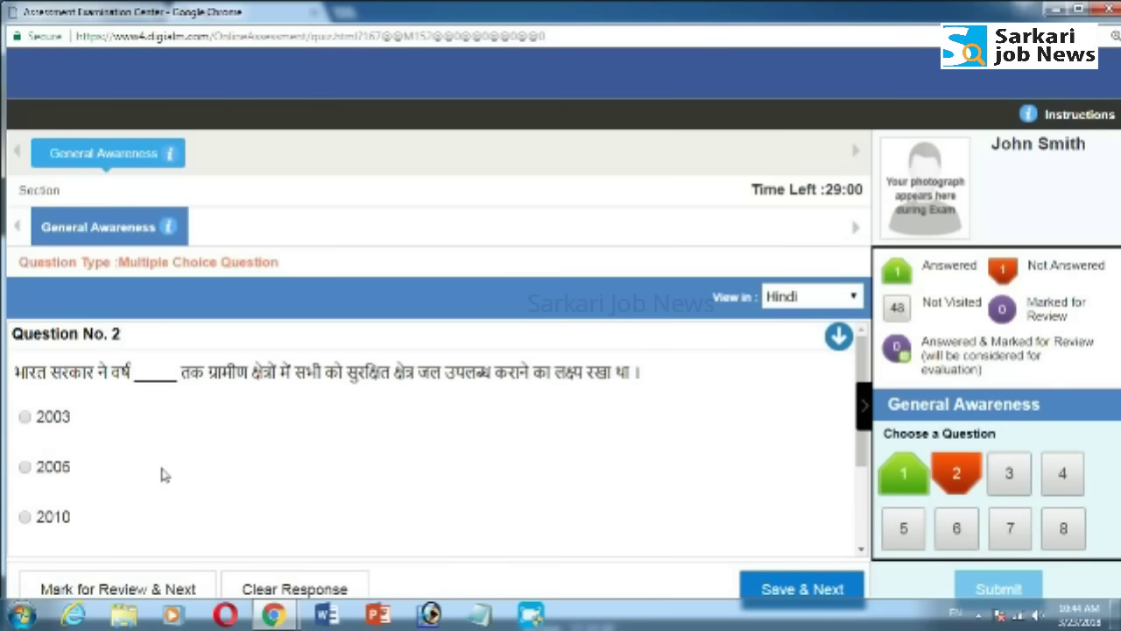
Step: Answer question 2 with 2005 and mark it for review, continuing to question 3
click(23, 466)
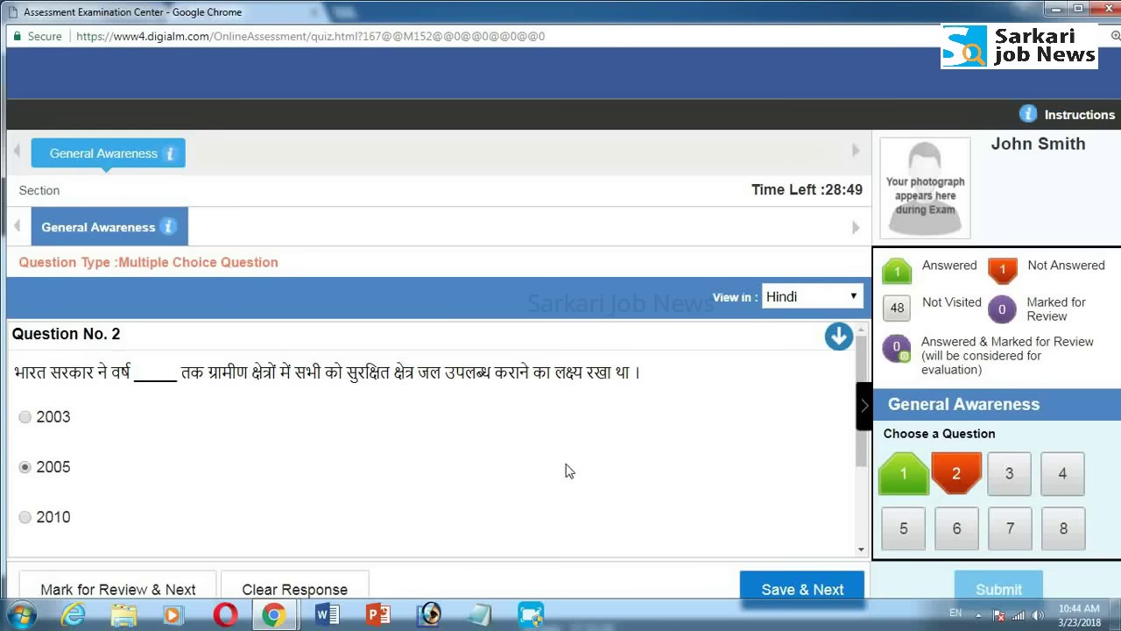
click(181, 595)
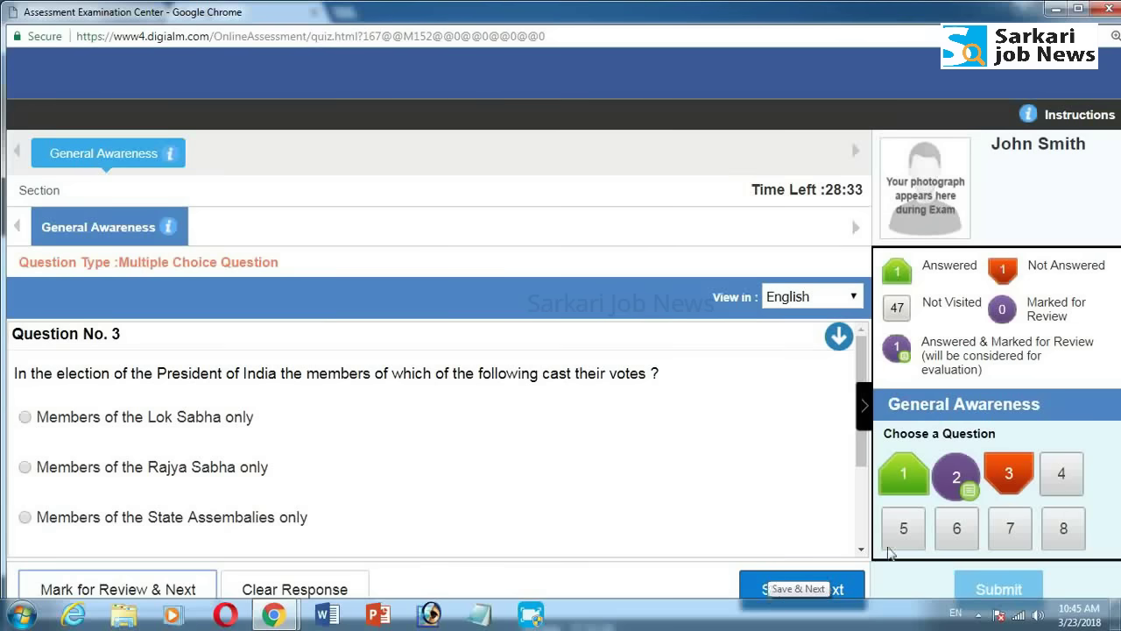
Step: Jump to question 4, select the former Chief Justice of Pakistan option in Hindi, and clear the response
click(1062, 493)
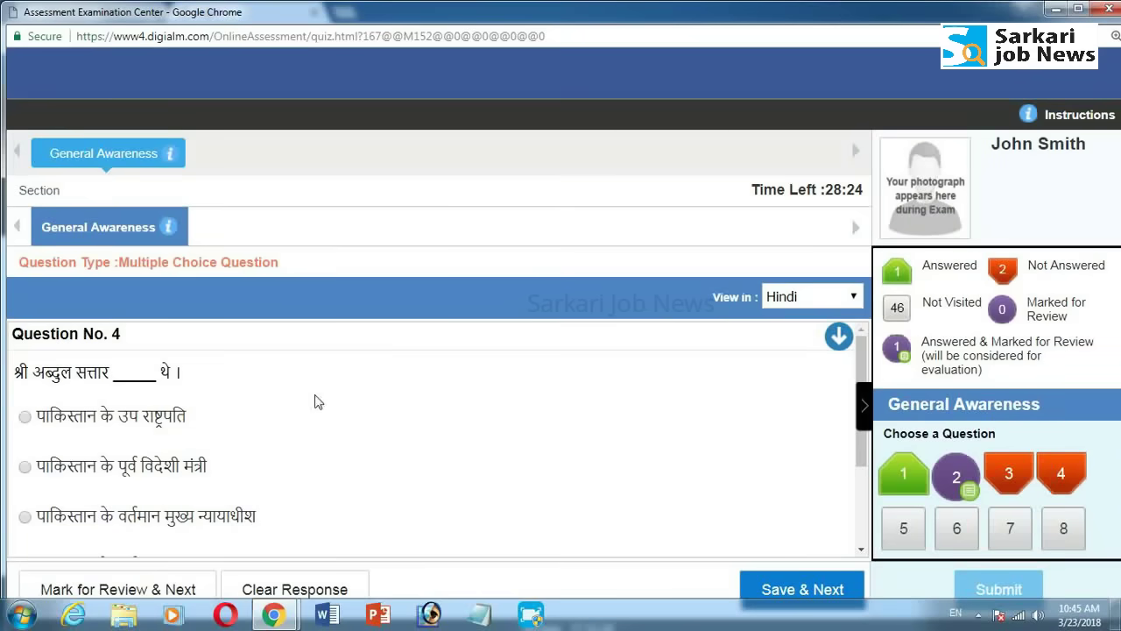
click(26, 517)
scroll(577, 510, down, 1)
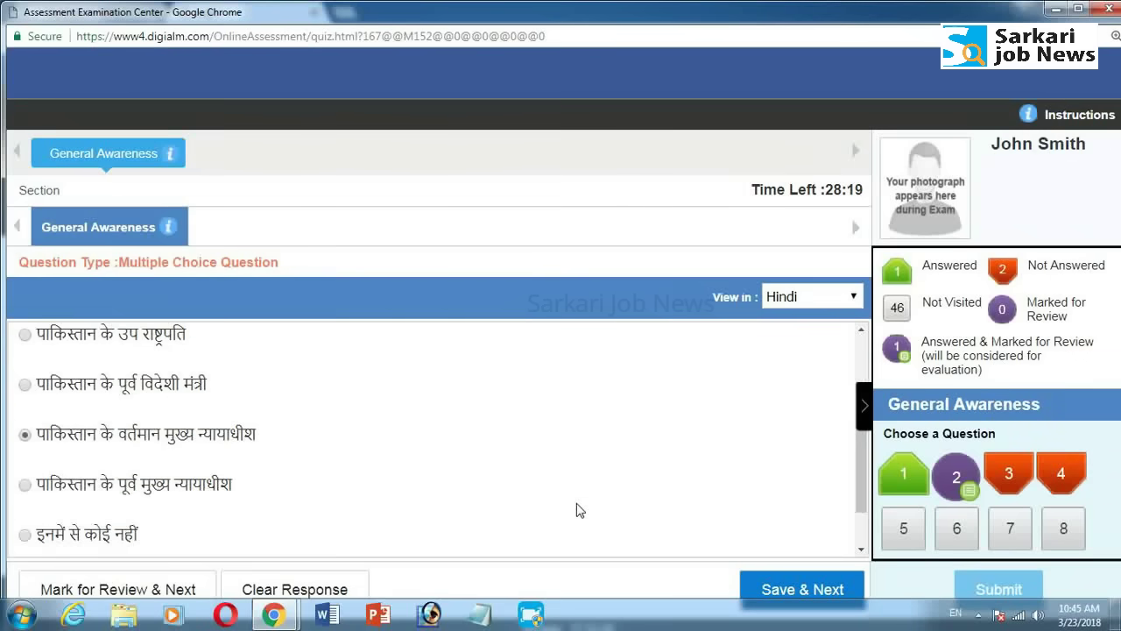
click(24, 485)
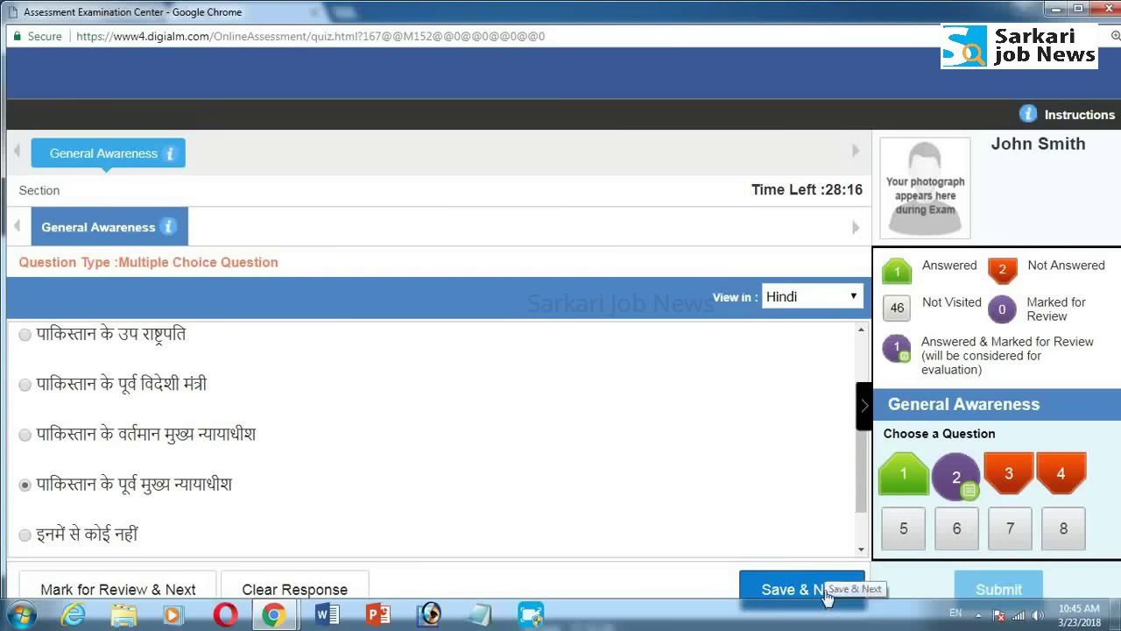
click(287, 585)
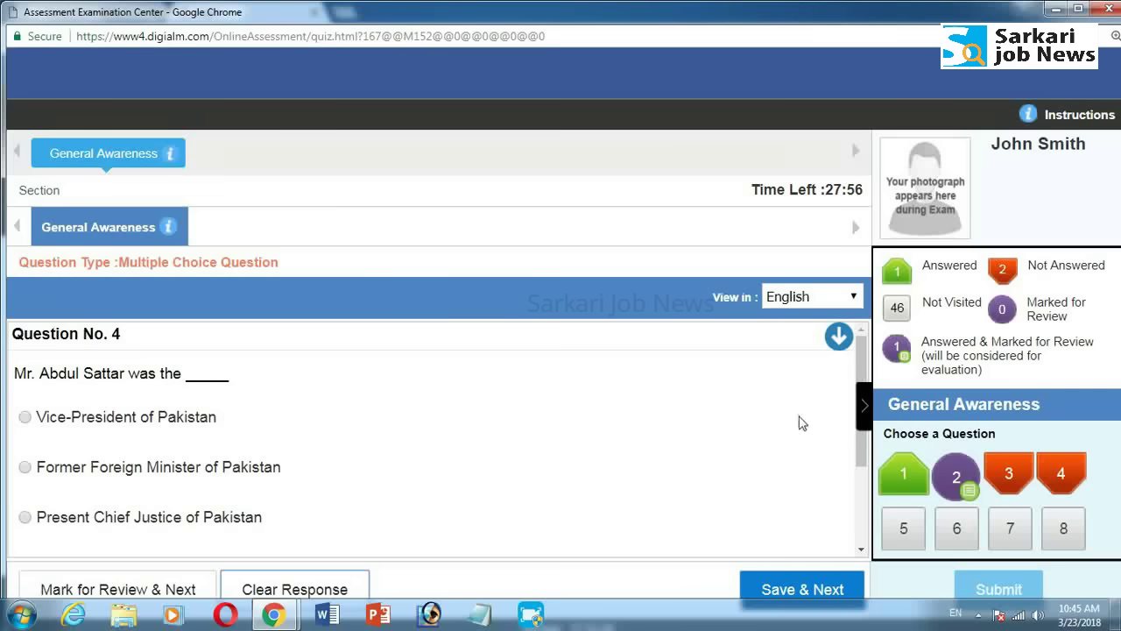
Step: Hide and restore the question palette, and move on from question 4 to question 5 without answering
click(863, 406)
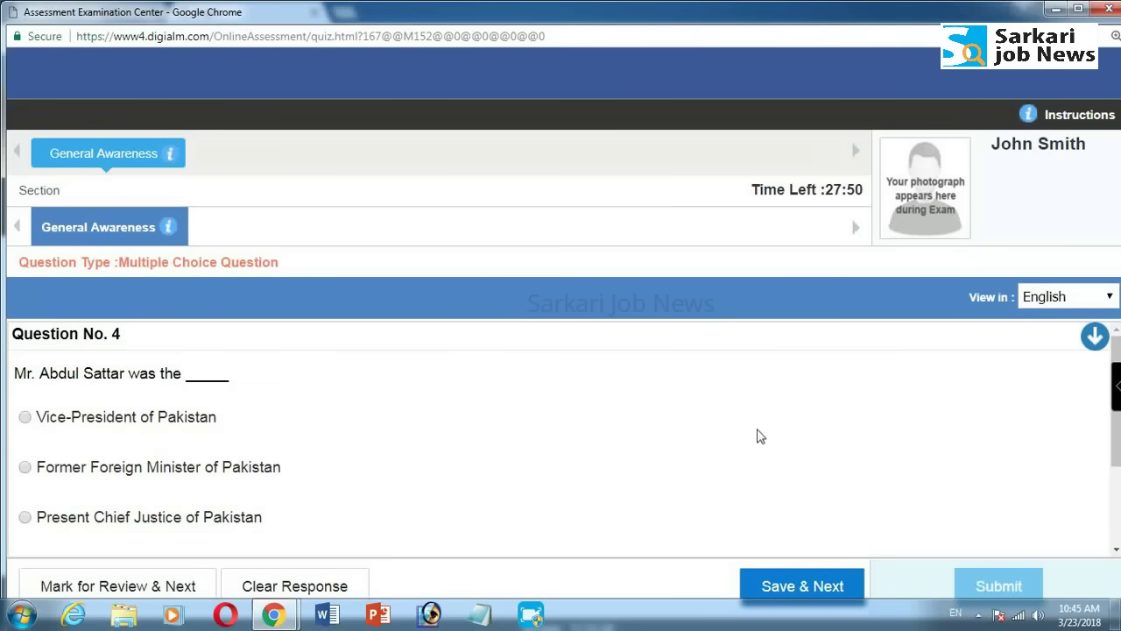
click(1114, 390)
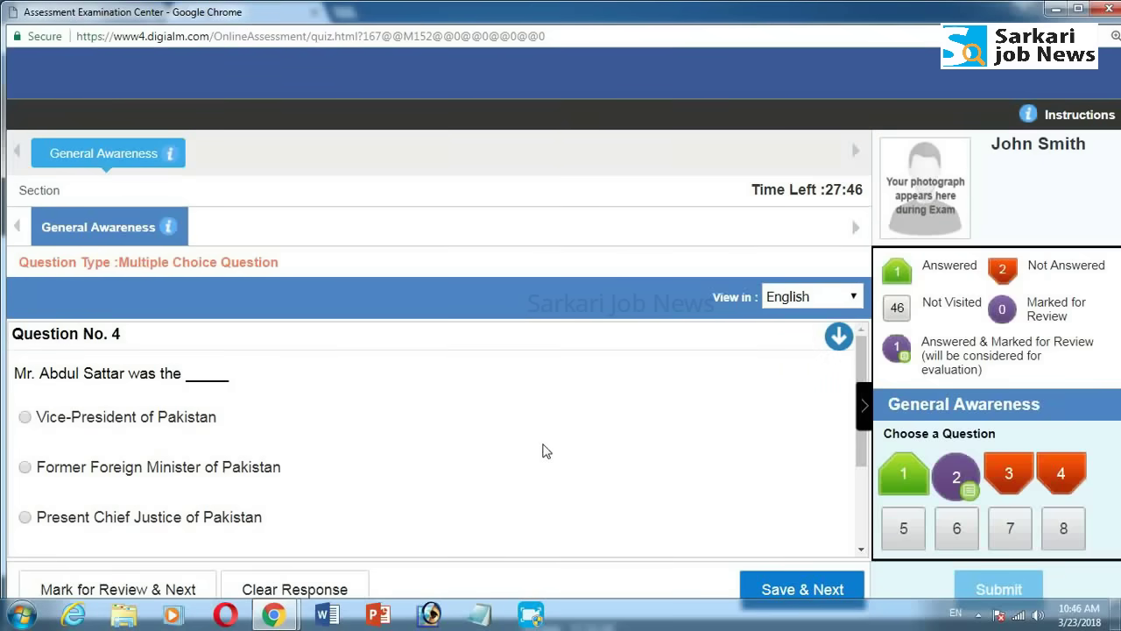
click(763, 587)
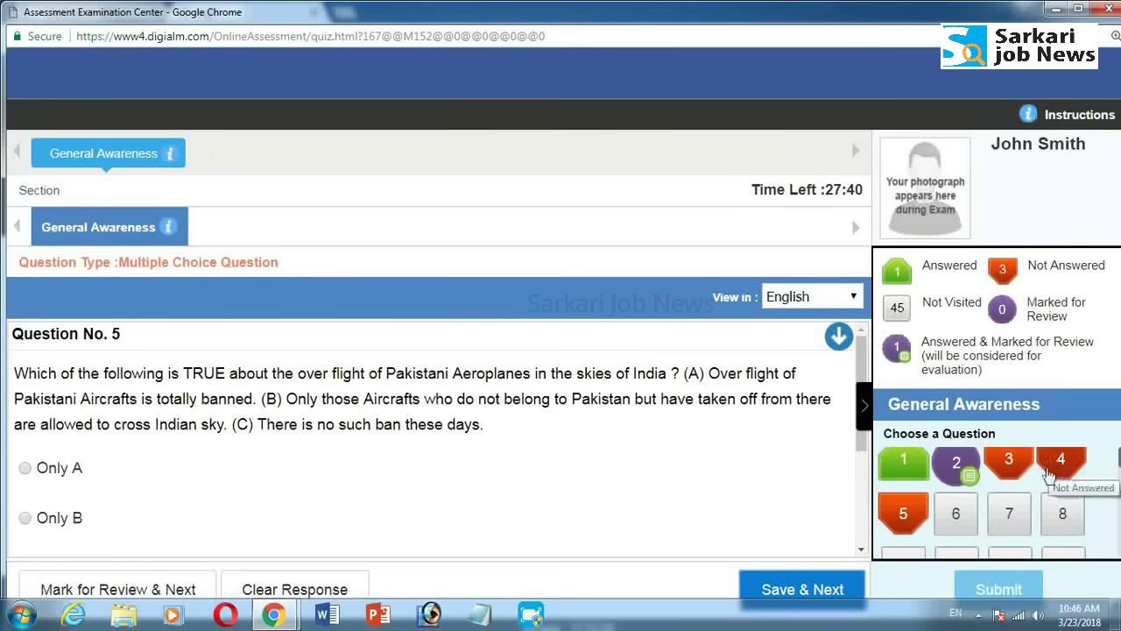
Step: Jump to question 7 and look over its text, options and the General Awareness section bar
click(1003, 515)
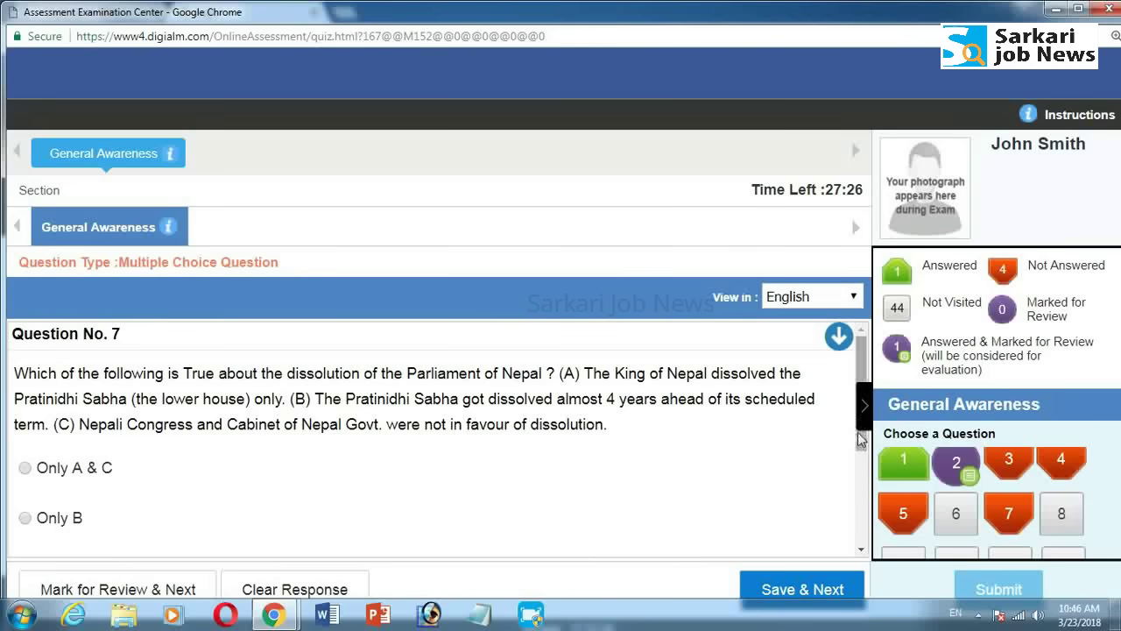
drag(861, 444, 861, 450)
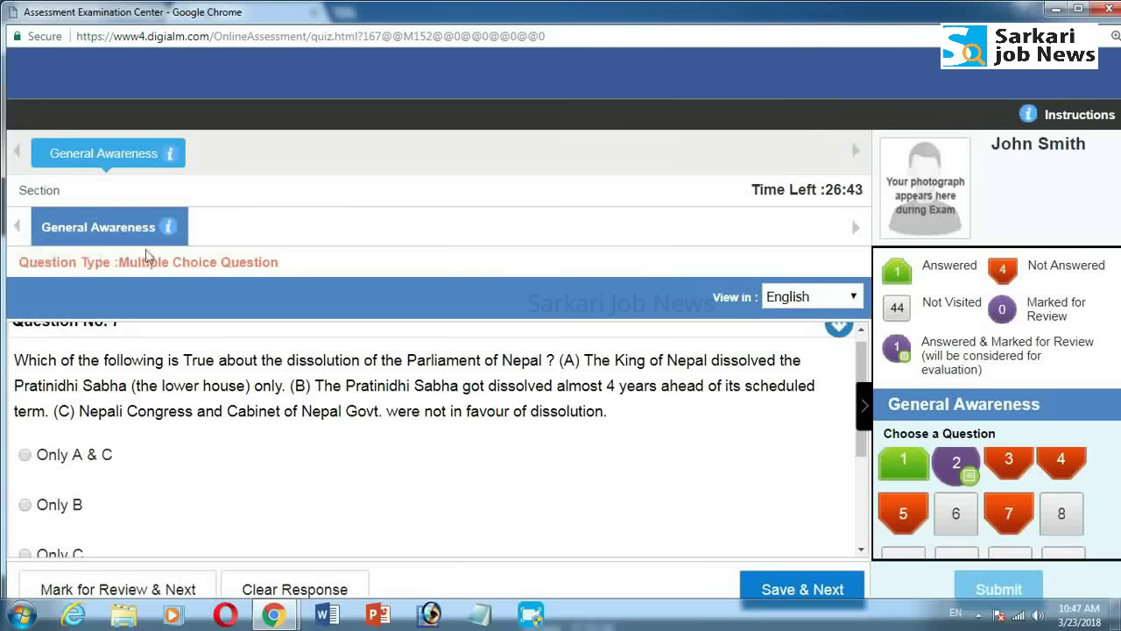
click(212, 235)
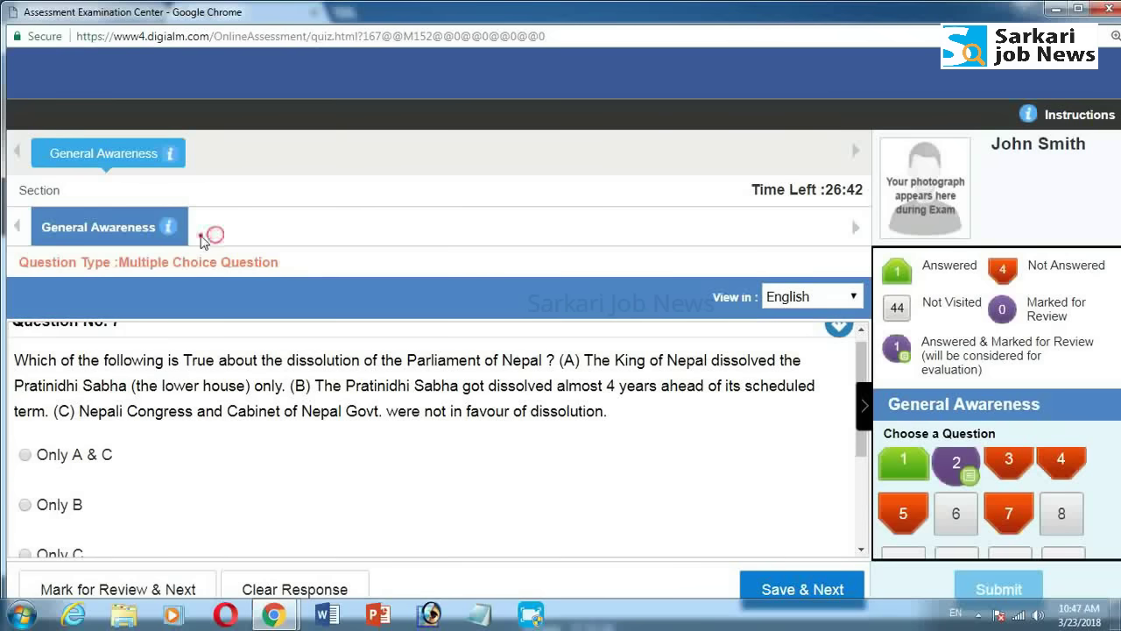
click(121, 247)
scroll(641, 491, up, 1)
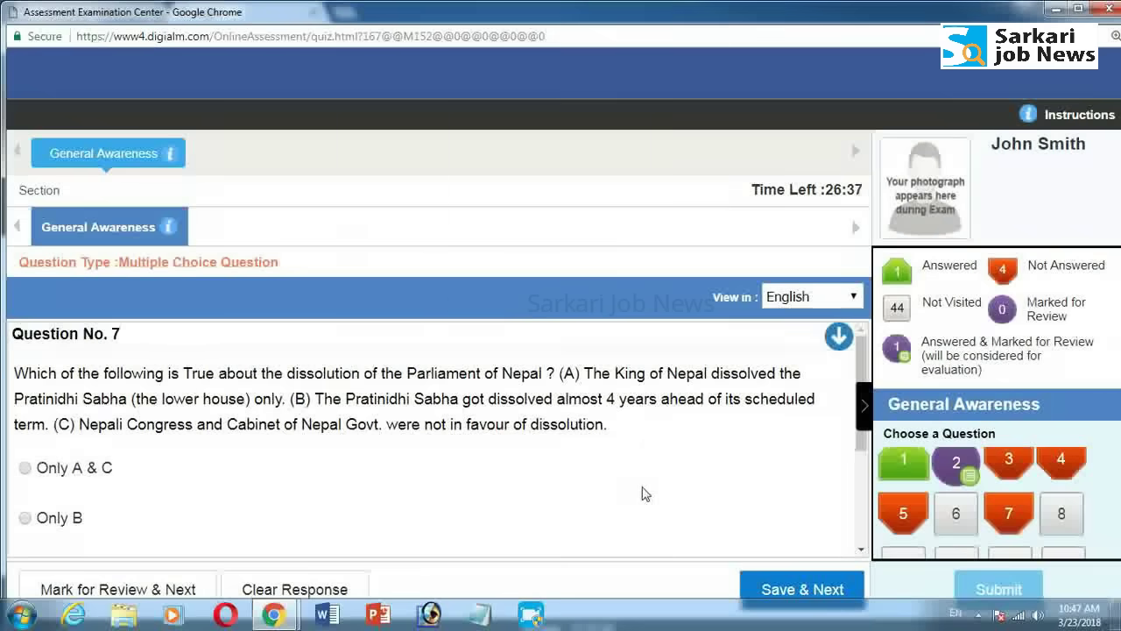
Step: Open question 8 and skip it unanswered, and save "Rs. 10,000/- crores" as the answer to question 9
click(1062, 519)
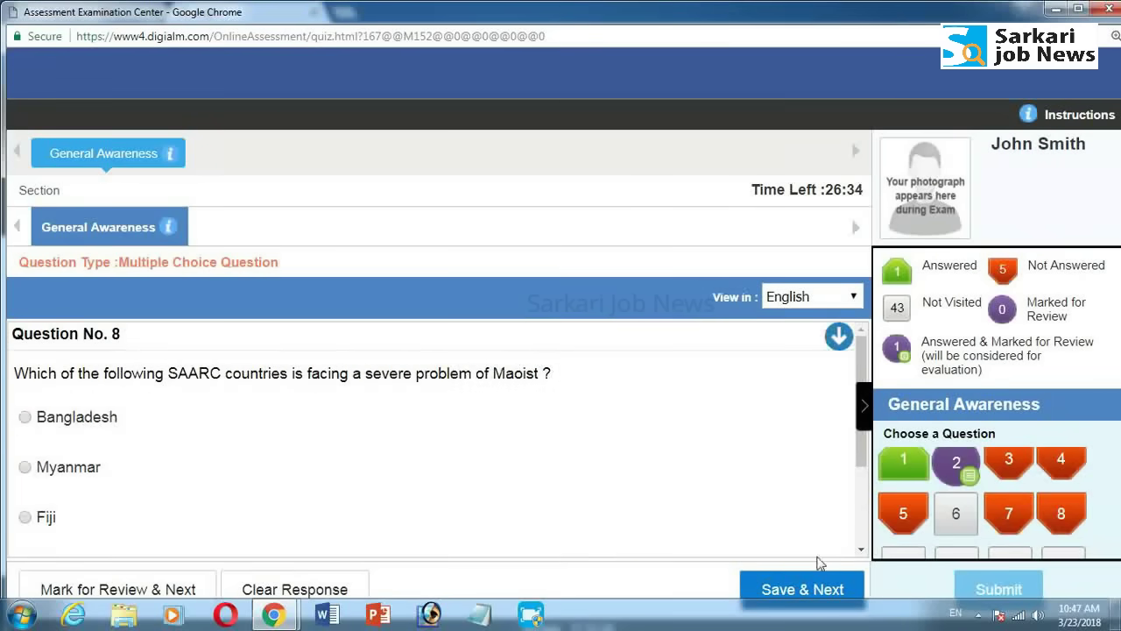
click(814, 594)
click(26, 416)
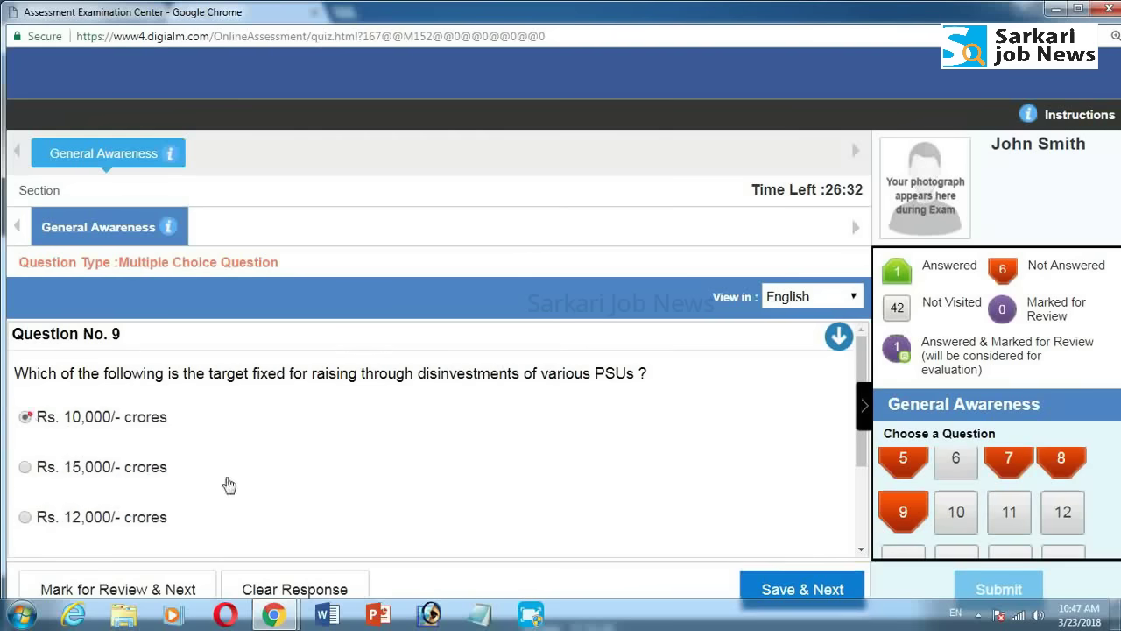
click(780, 576)
Step: Answer and save questions 10 to 14, choosing "Only B" for question 10 and "Potassium Sulphide" for question 14
click(25, 517)
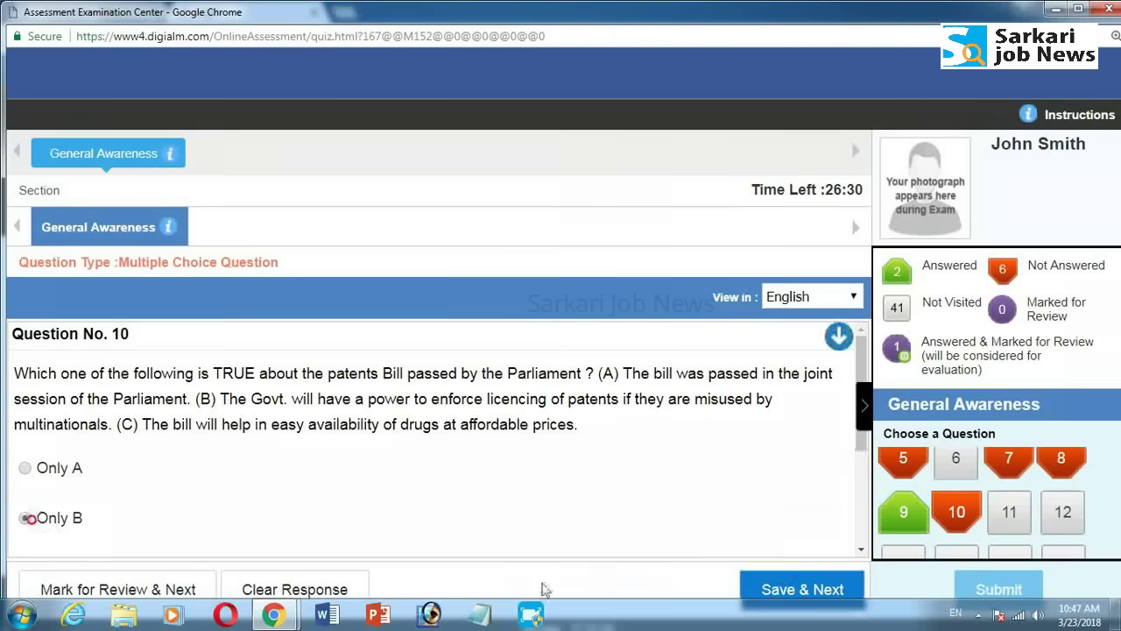
click(776, 593)
click(25, 518)
click(777, 590)
click(25, 523)
click(776, 591)
click(776, 591)
click(24, 542)
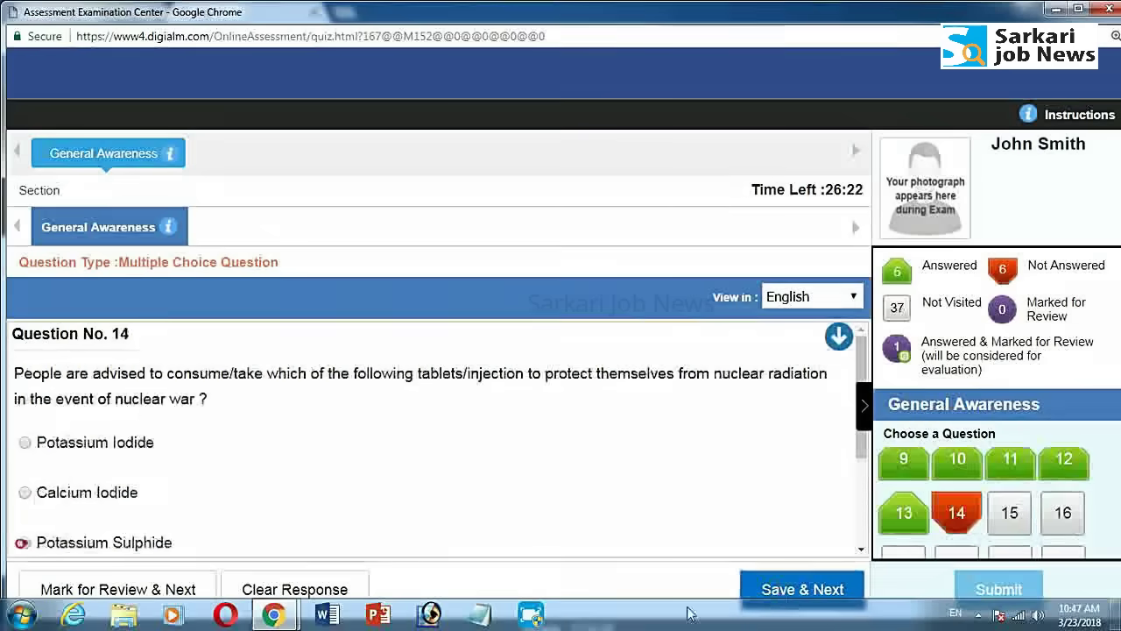
click(776, 590)
Step: Answer and save questions 15 to 20, and pass questions 21 to 23 without answering them
click(25, 419)
click(776, 591)
click(26, 517)
click(776, 591)
click(28, 519)
click(776, 591)
click(26, 517)
click(777, 590)
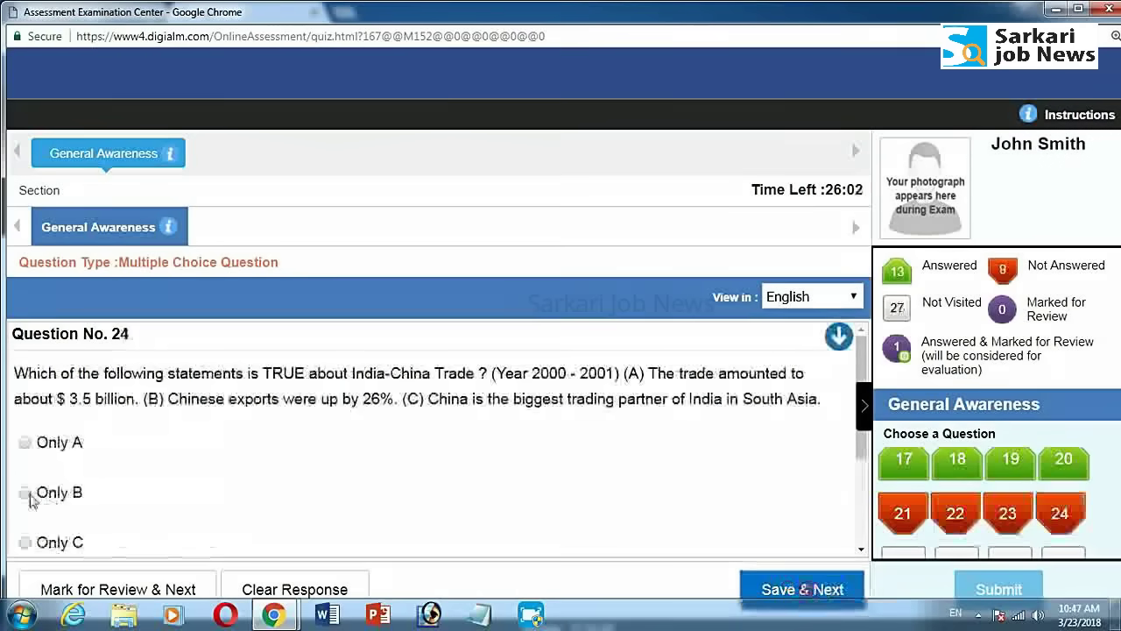
Step: Work through questions 24 to 48, answering or skipping some and marking others, including 45 to 48, for review
click(87, 589)
click(25, 517)
click(88, 589)
click(811, 591)
click(26, 542)
click(811, 591)
click(94, 589)
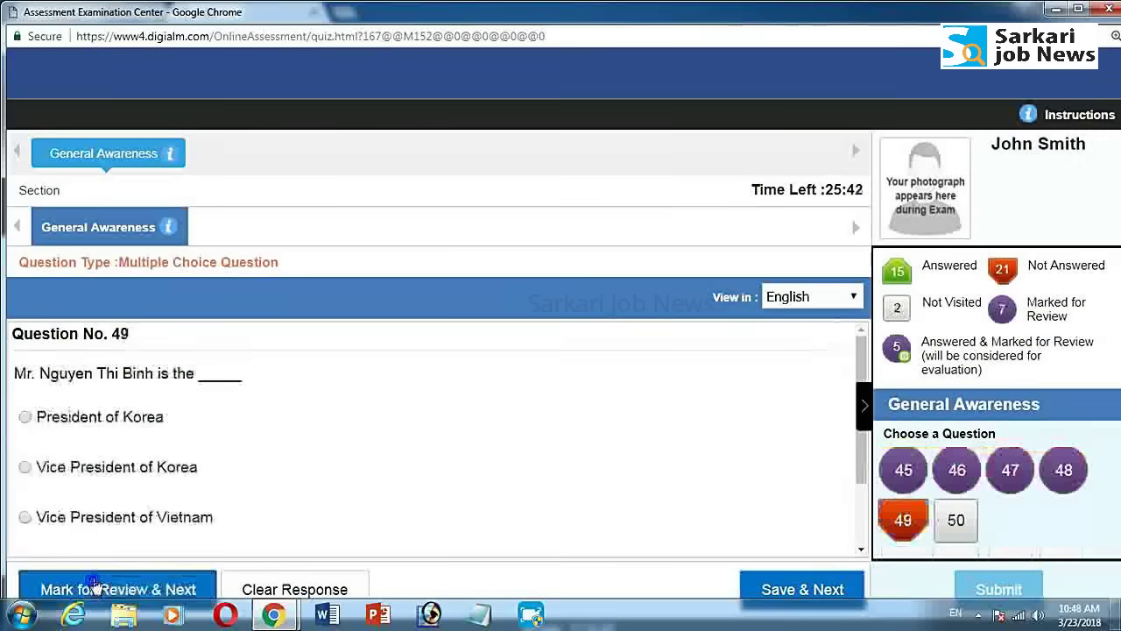
Step: Answer question 49 with "President of Korea" and save it, and select "Shooting" for question 50
click(25, 417)
click(806, 593)
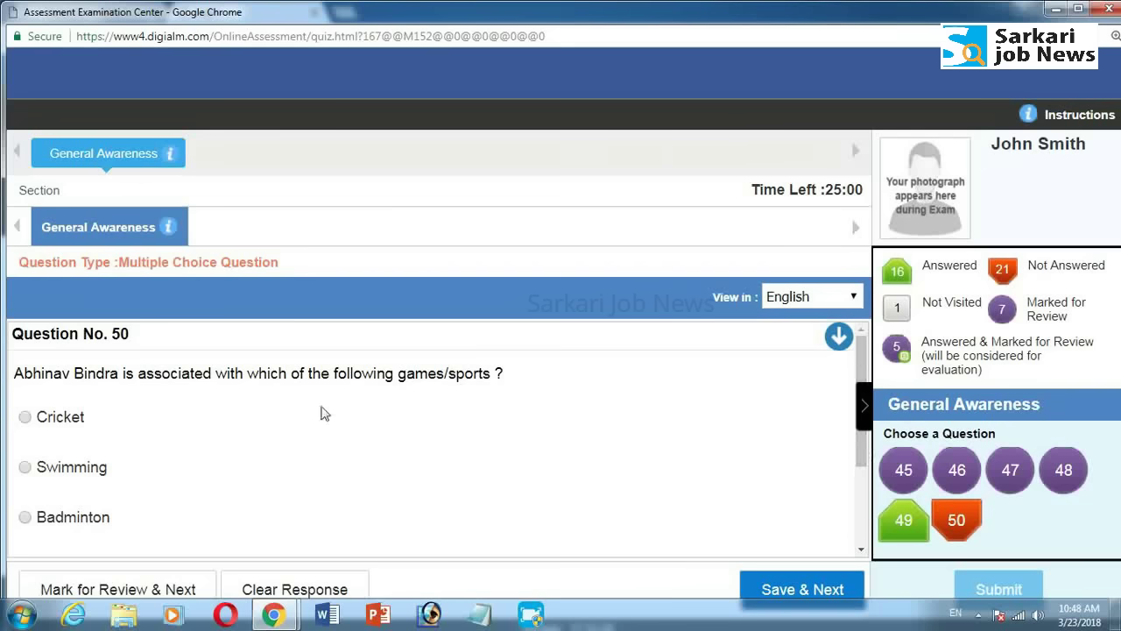
scroll(506, 414, down, 1)
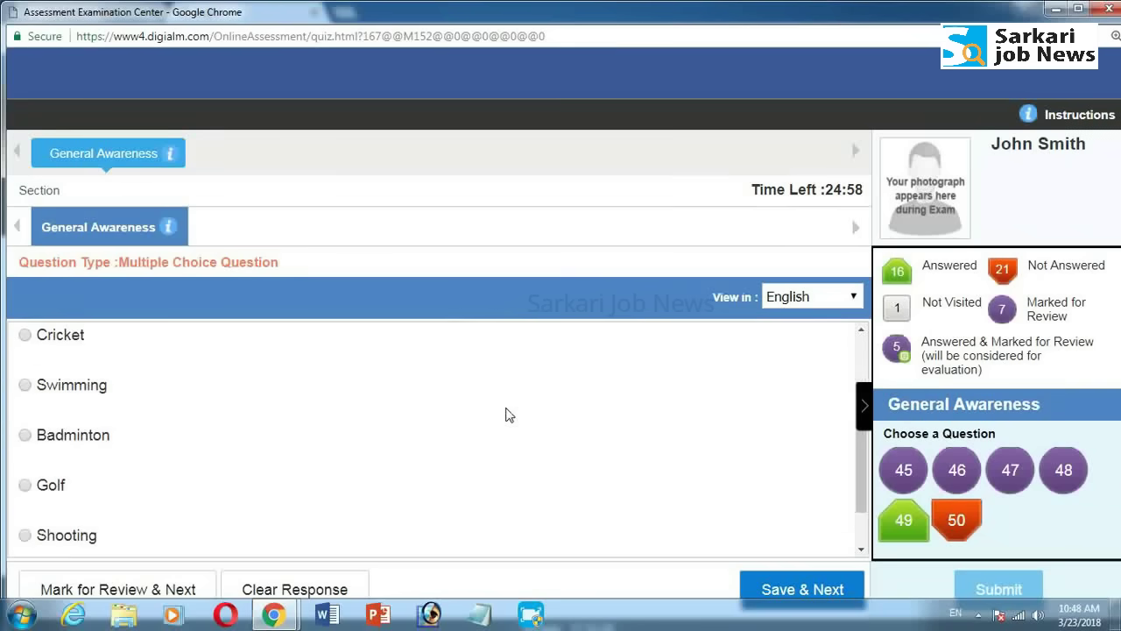
click(25, 535)
scroll(701, 497, up, 2)
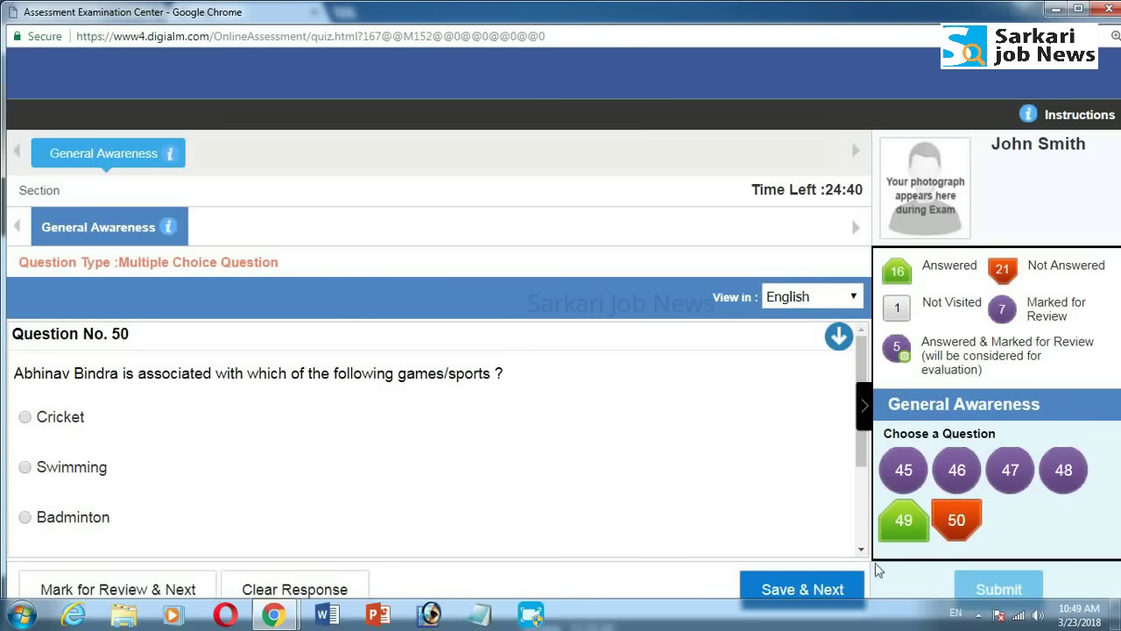